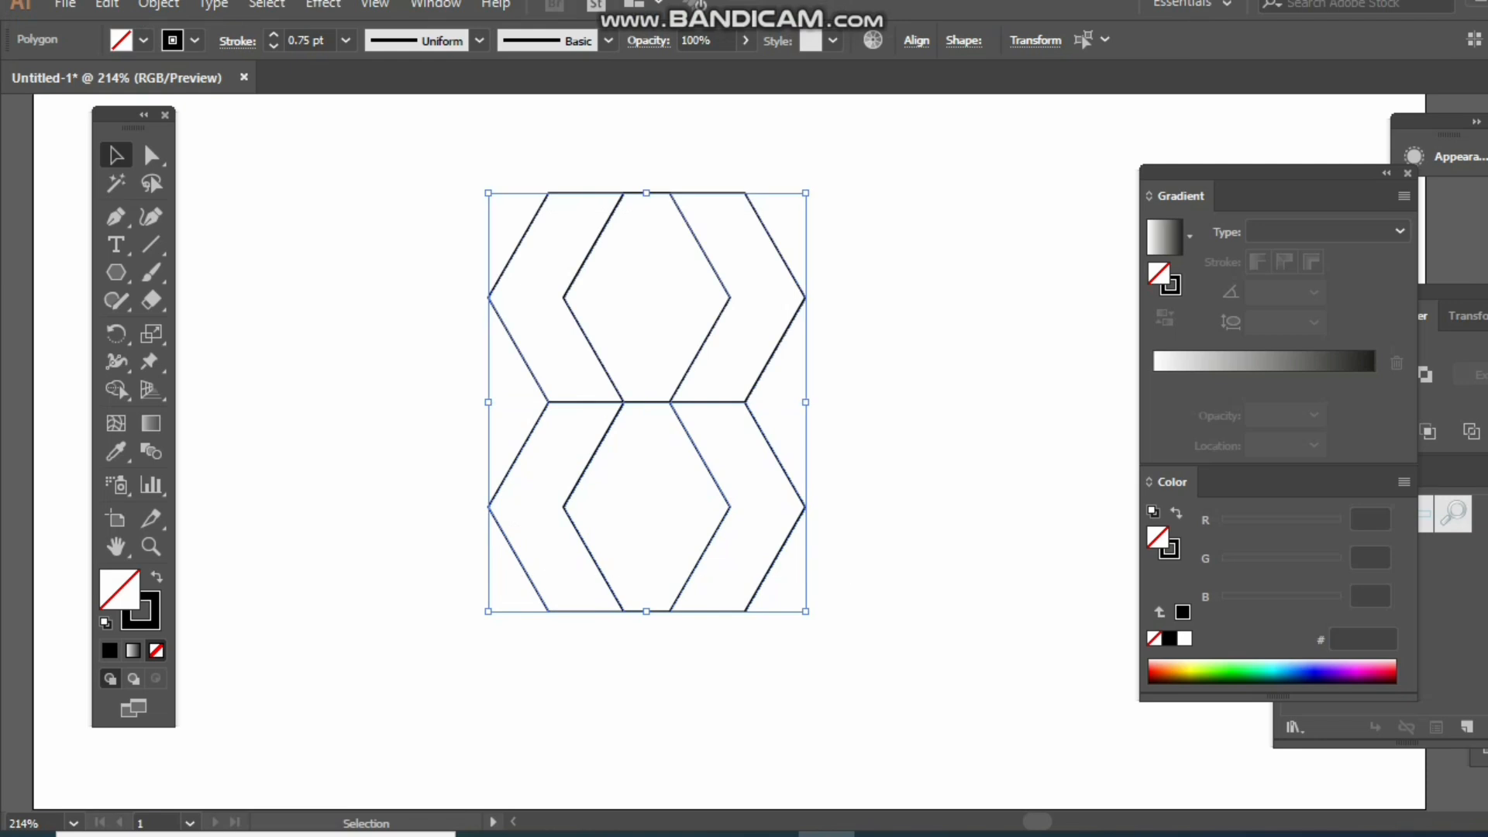
Step: With Shape Builder, merge the side regions into two vertical zigzag bands and delete the short middle segments at the figure's top and bottom
{"action": "left_click", "coordinate": [117, 389]}
{"action": "left_click_drag", "start_coordinate": [764, 256], "coordinate": [759, 511]}
{"action": "left_click_drag", "start_coordinate": [527, 256], "coordinate": [527, 481]}
{"action": "left_click", "coordinate": [646, 208], "text": "alt"}
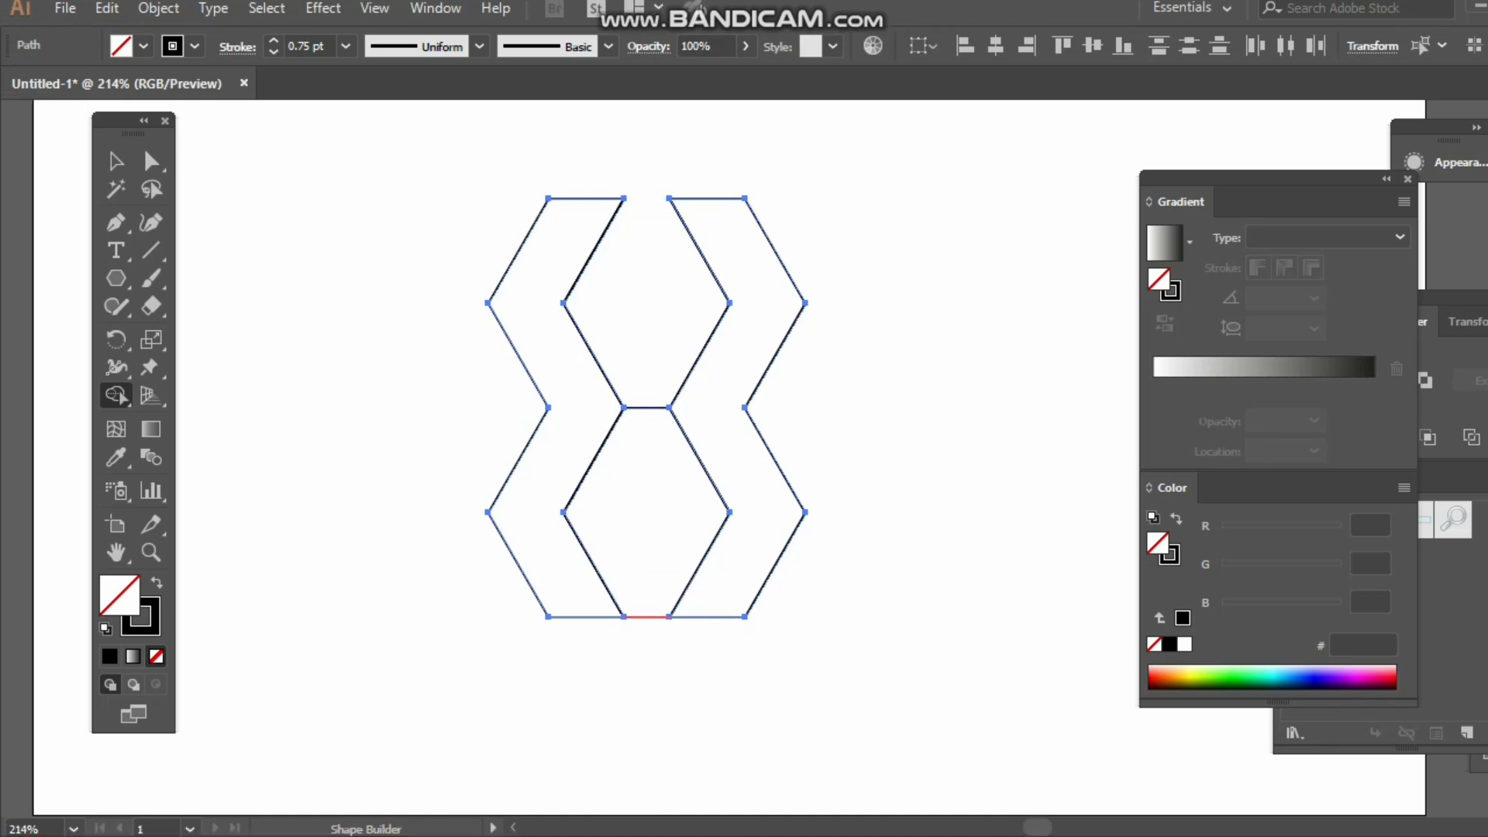
{"action": "left_click", "coordinate": [646, 617], "text": "alt"}
{"action": "left_click", "coordinate": [117, 161]}
{"action": "key", "text": "ctrl+shift+a"}
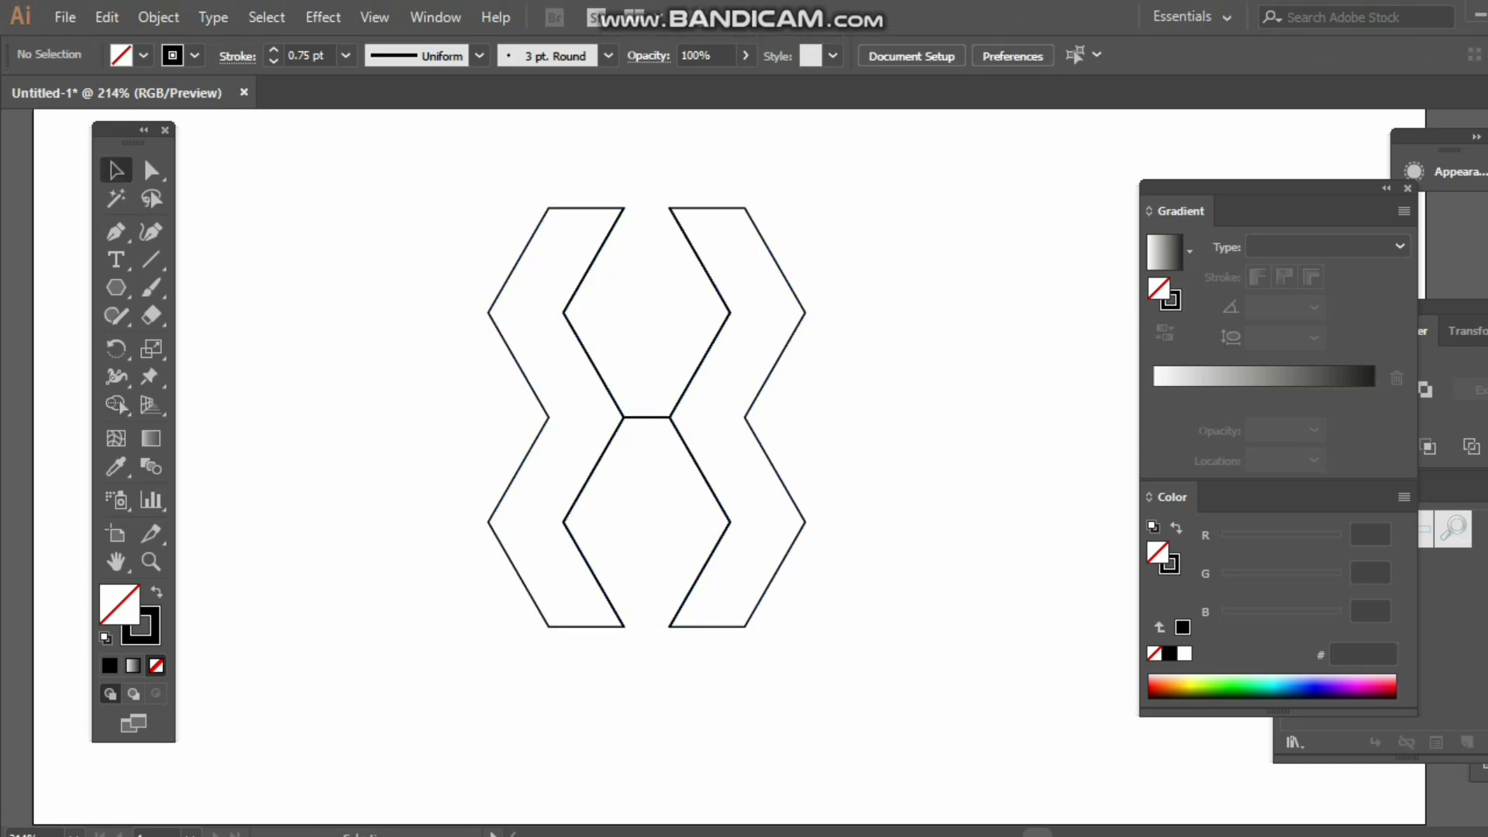
Step: Group all the hexagon artwork and scale the group down slightly, proportionally about its centre
{"action": "left_click_drag", "start_coordinate": [424, 168], "coordinate": [844, 710]}
{"action": "right_click", "coordinate": [735, 403]}
{"action": "left_click", "coordinate": [779, 93]}
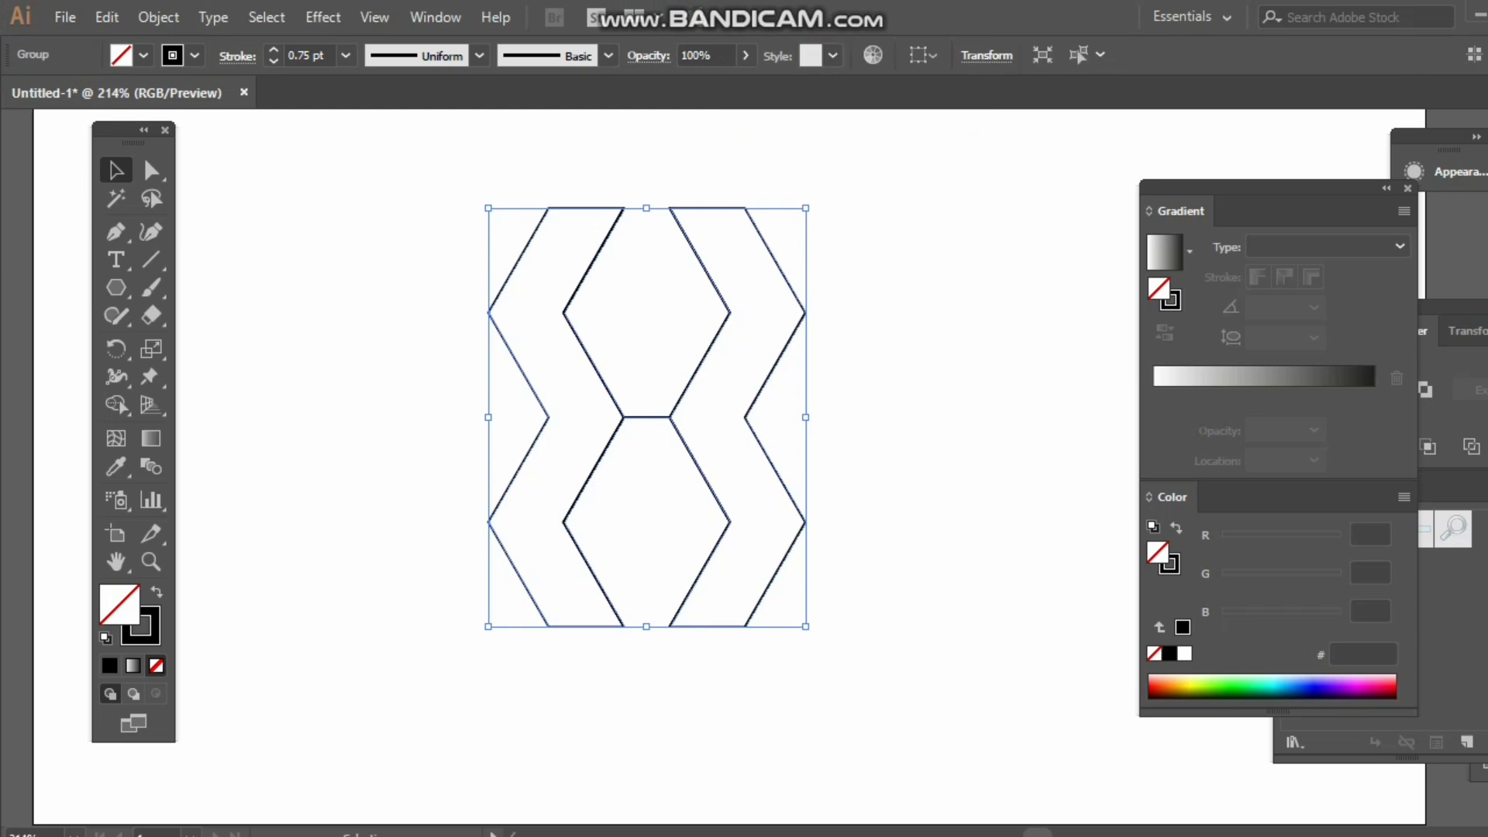
{"action": "left_click_drag", "start_coordinate": [806, 607], "coordinate": [791, 587]}
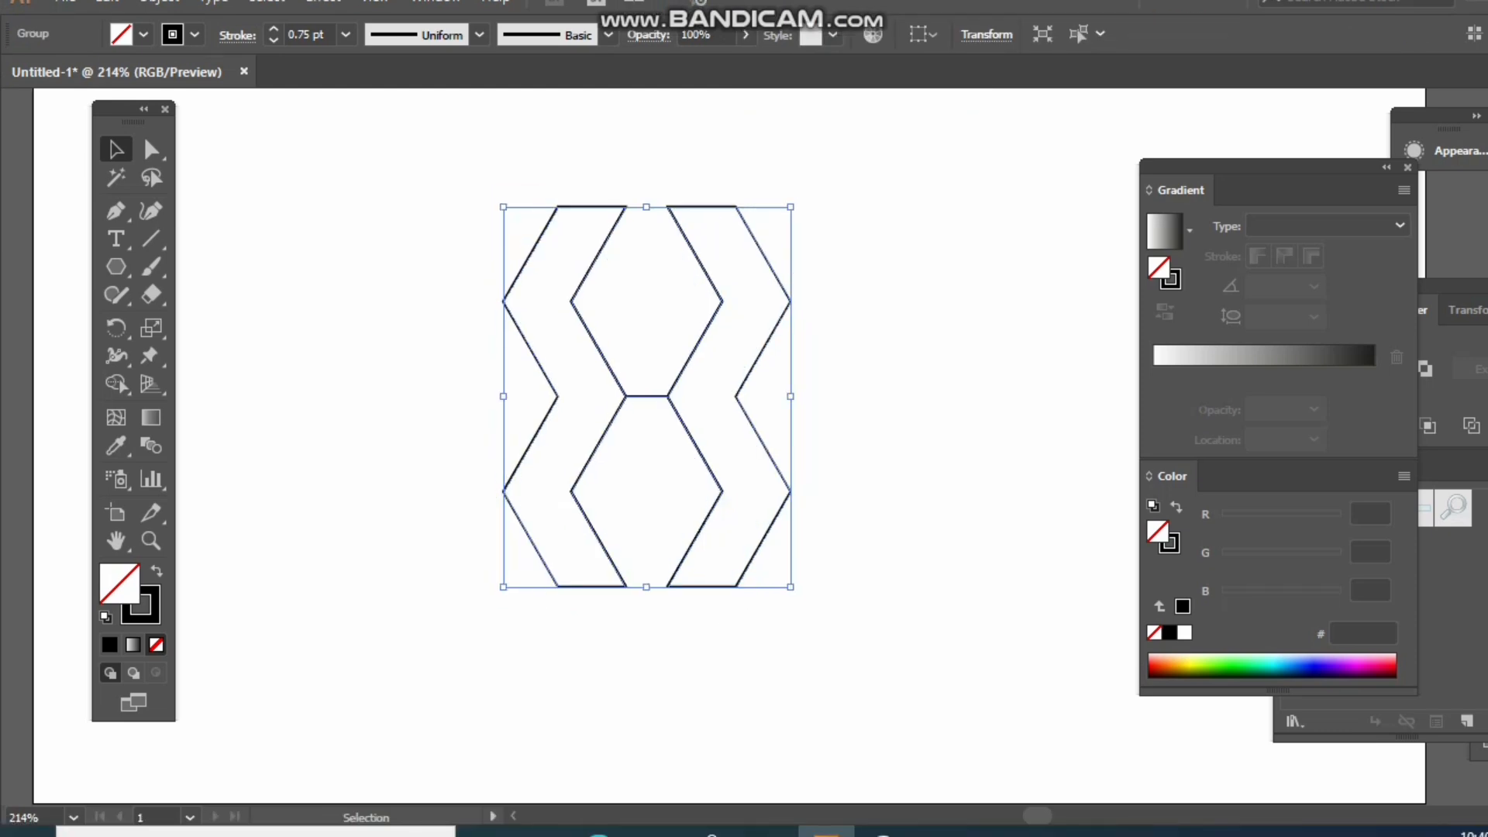
{"action": "left_click", "coordinate": [860, 549]}
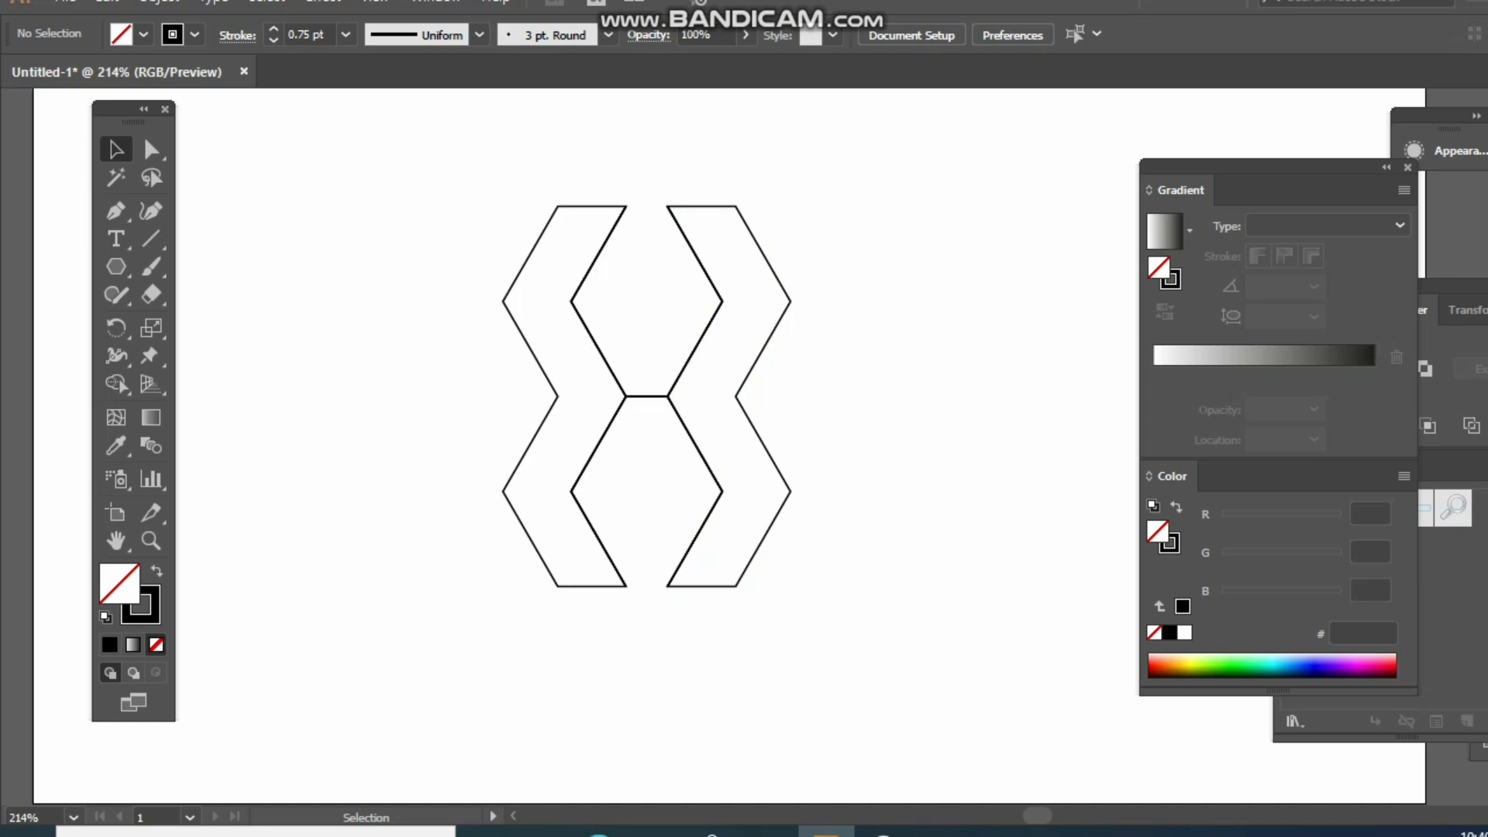
Step: Apply the default white-to-black linear gradient to the stroke of the grouped hexagon artwork, leaving its fill empty
{"action": "left_click_drag", "start_coordinate": [406, 169], "coordinate": [844, 597]}
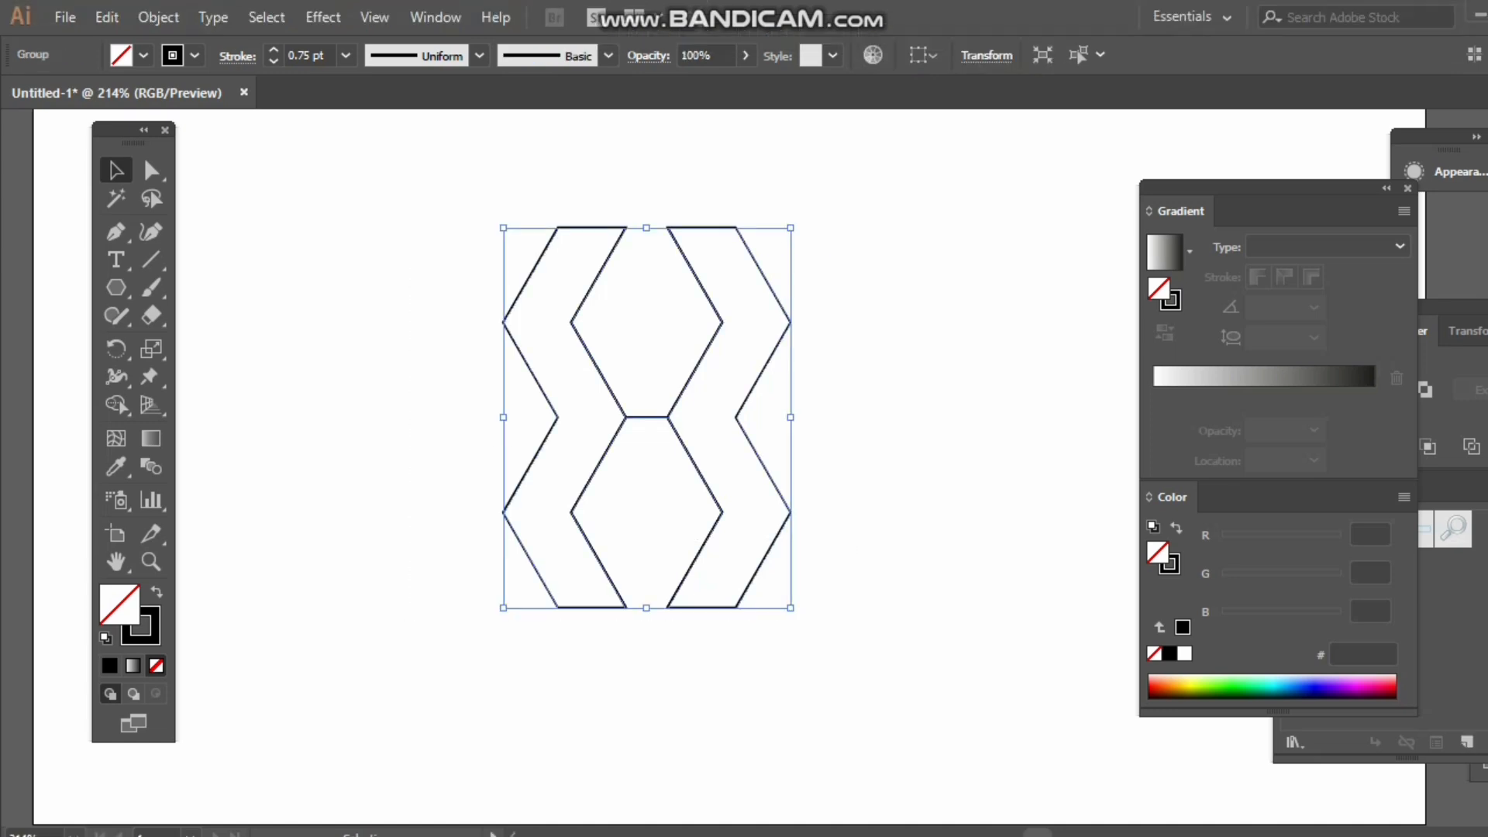
{"action": "left_click", "coordinate": [1188, 377]}
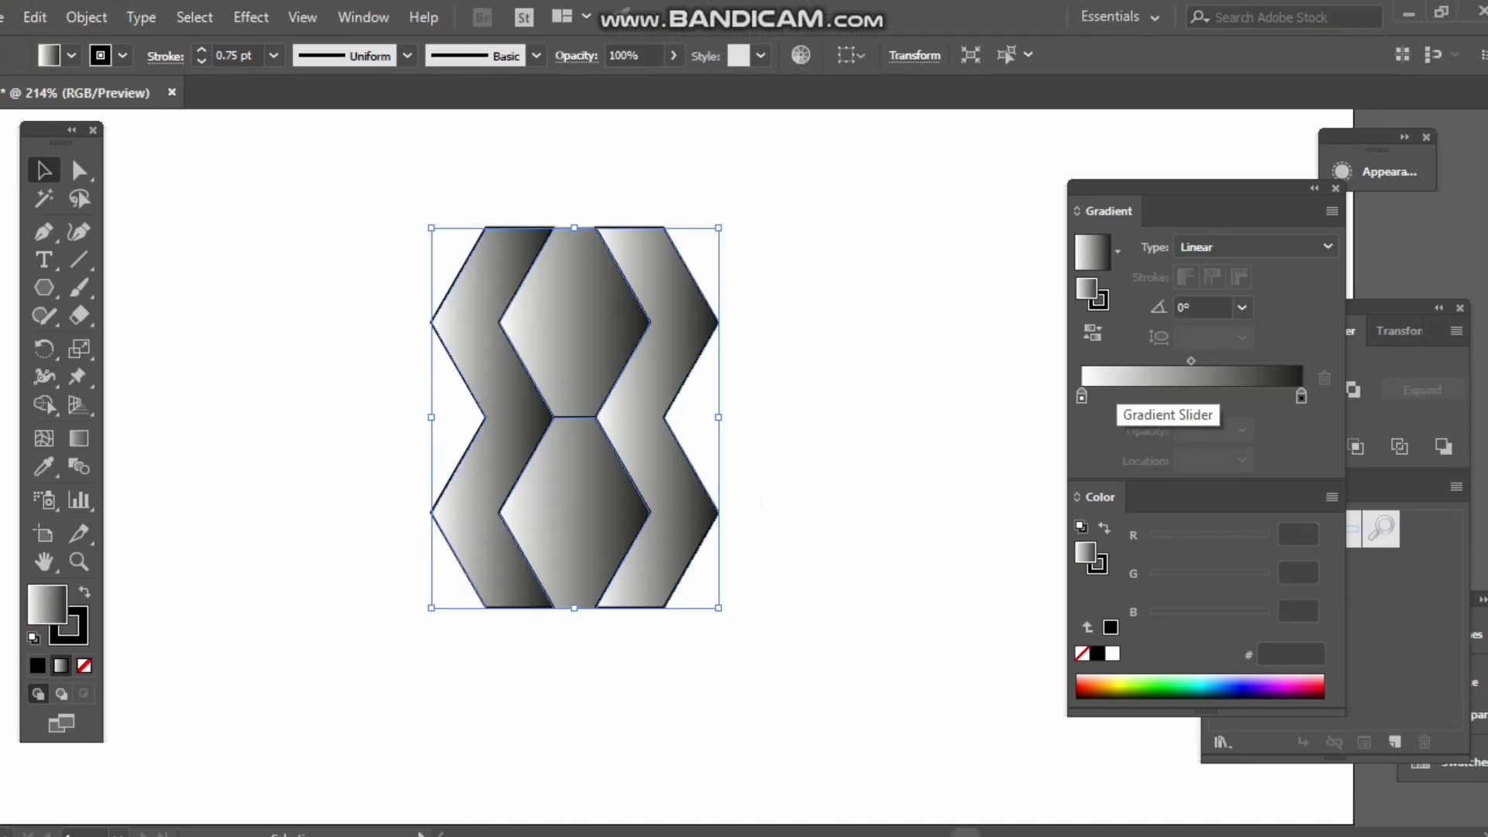
{"action": "key", "text": "ctrl+z"}
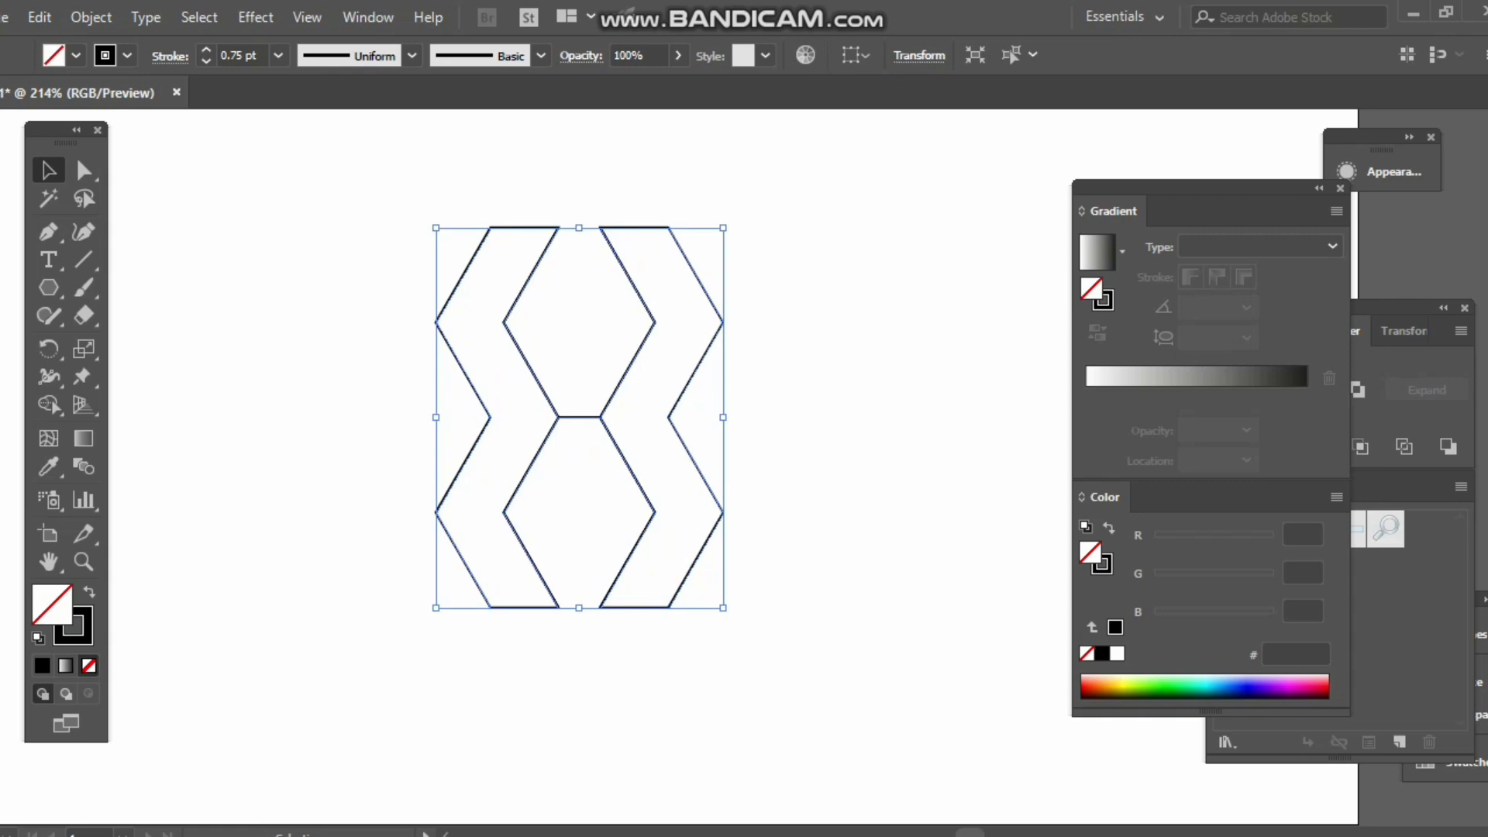
{"action": "left_click", "coordinate": [76, 634]}
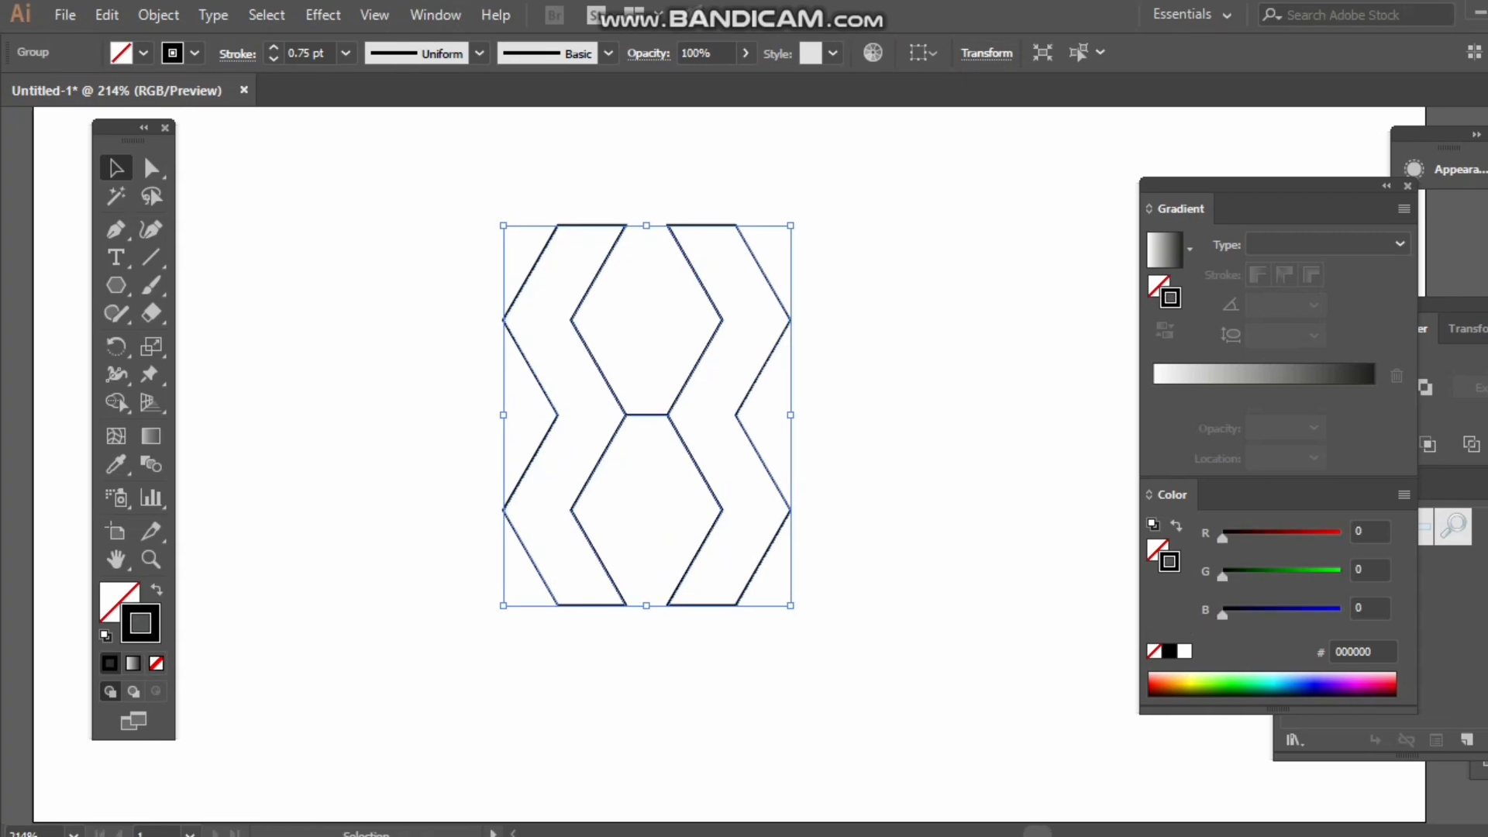
{"action": "left_click", "coordinate": [1233, 375]}
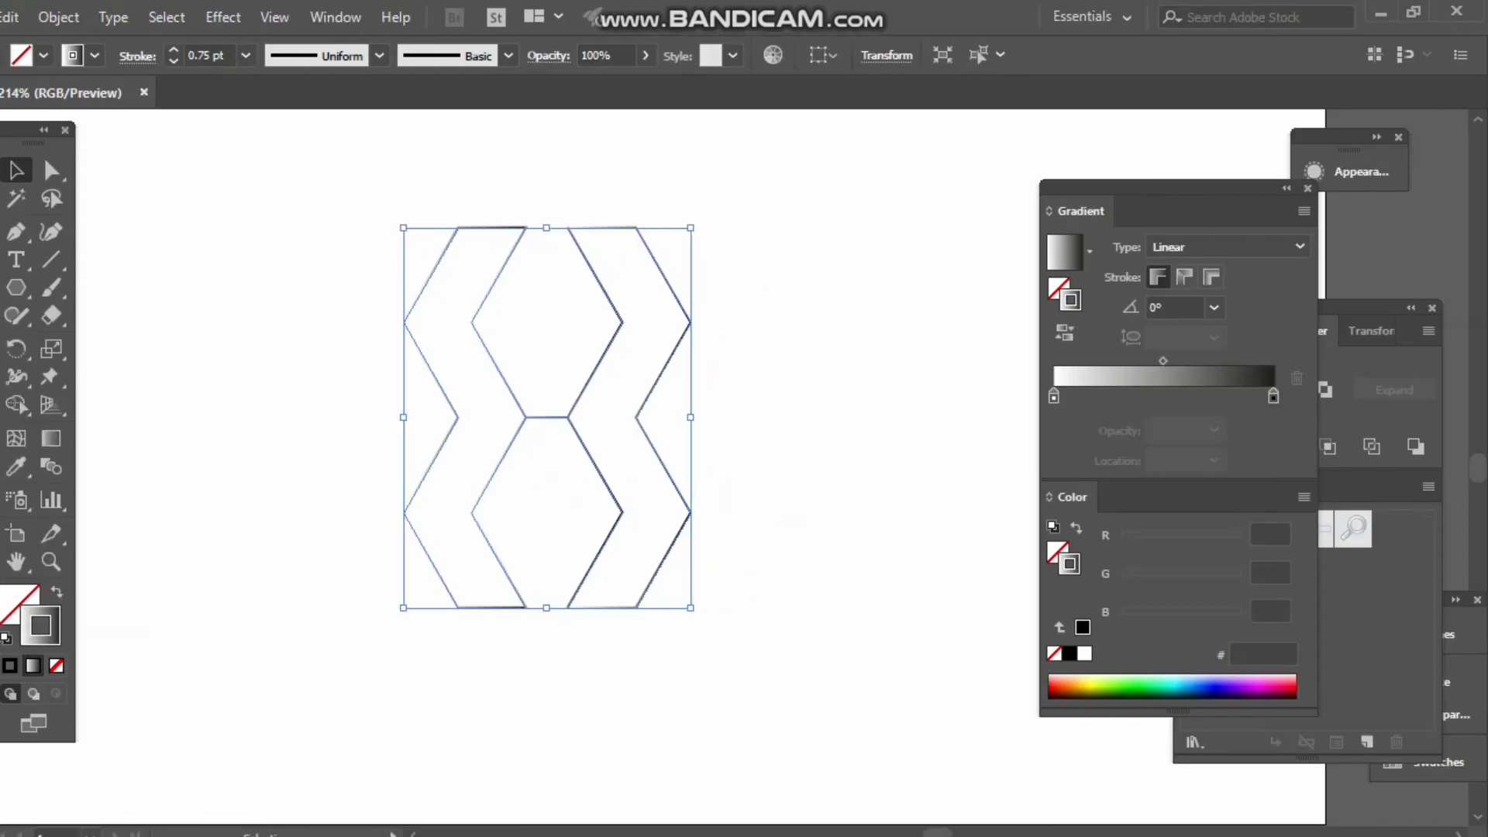
Step: Set the group's stroke weight to 3 pt and move the stroke gradient's midpoint to 16.32%
{"action": "left_click", "coordinate": [273, 50]}
{"action": "left_click", "coordinate": [274, 50]}
{"action": "left_click", "coordinate": [274, 50]}
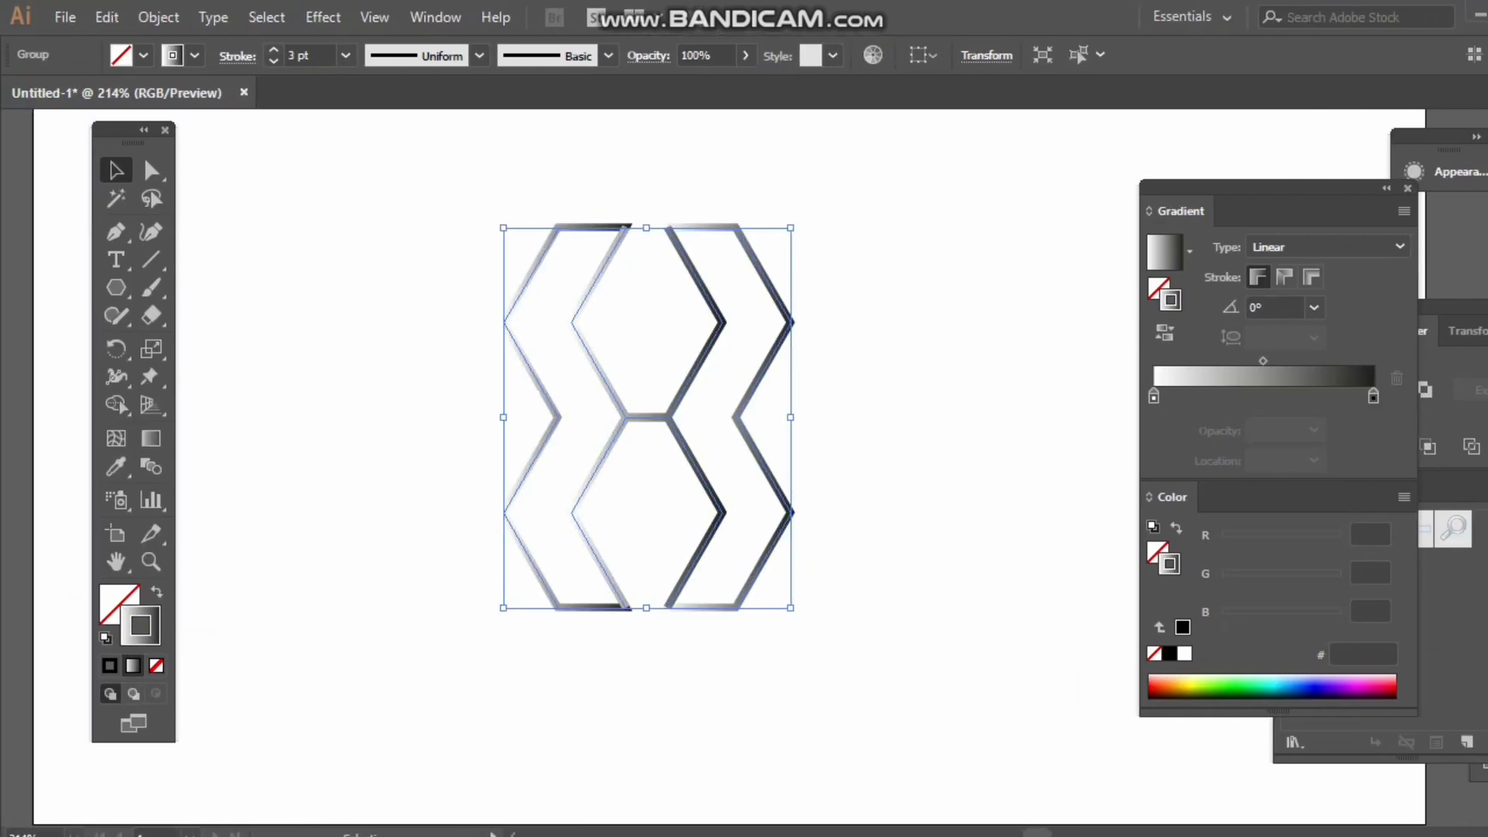
{"action": "left_click", "coordinate": [356, 264]}
{"action": "left_click", "coordinate": [519, 345]}
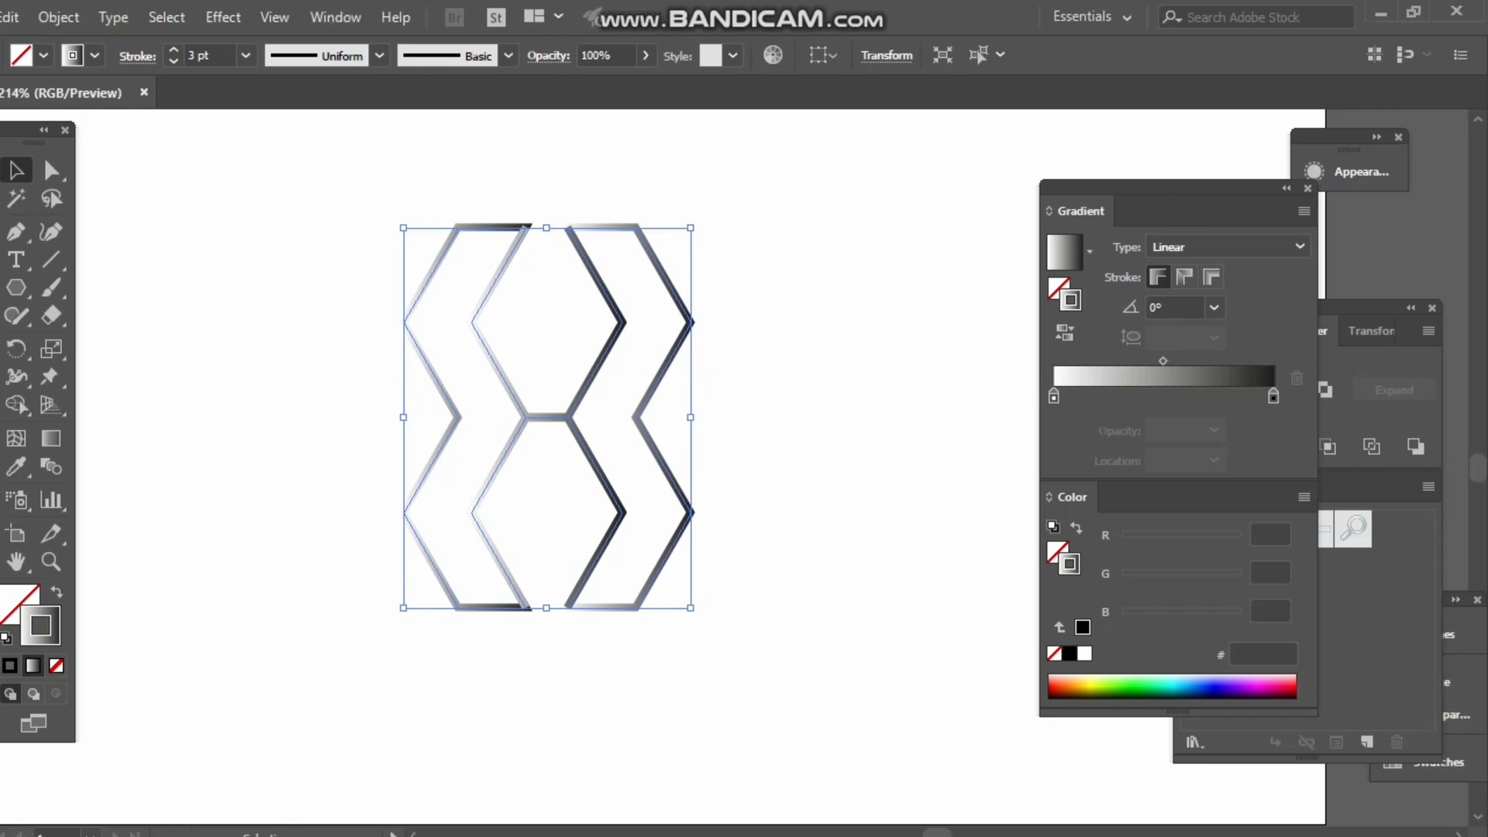
{"action": "left_click_drag", "start_coordinate": [1163, 360], "coordinate": [1089, 361]}
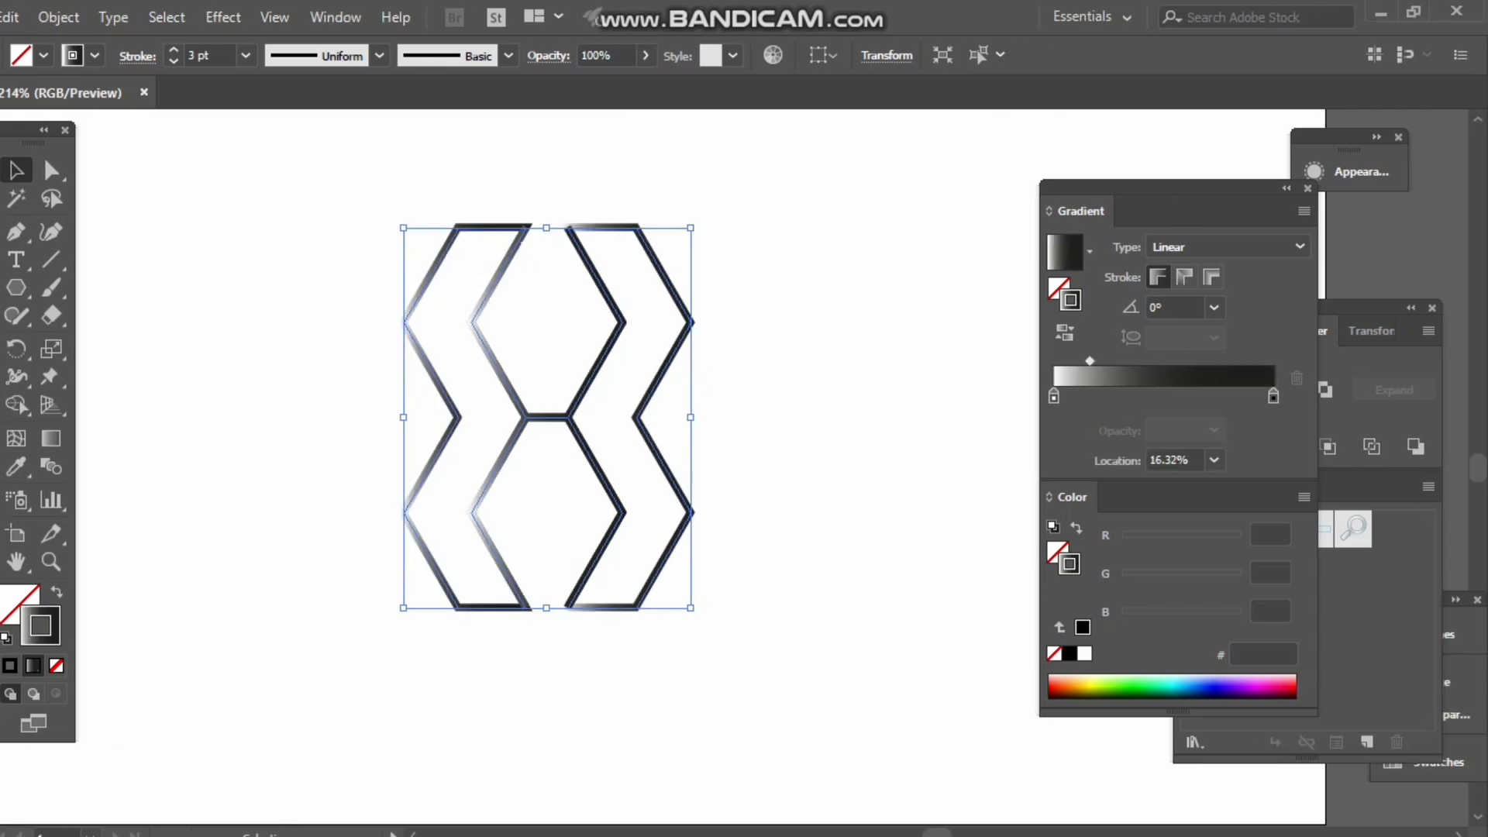
{"action": "key", "text": "ctrl+shift+a"}
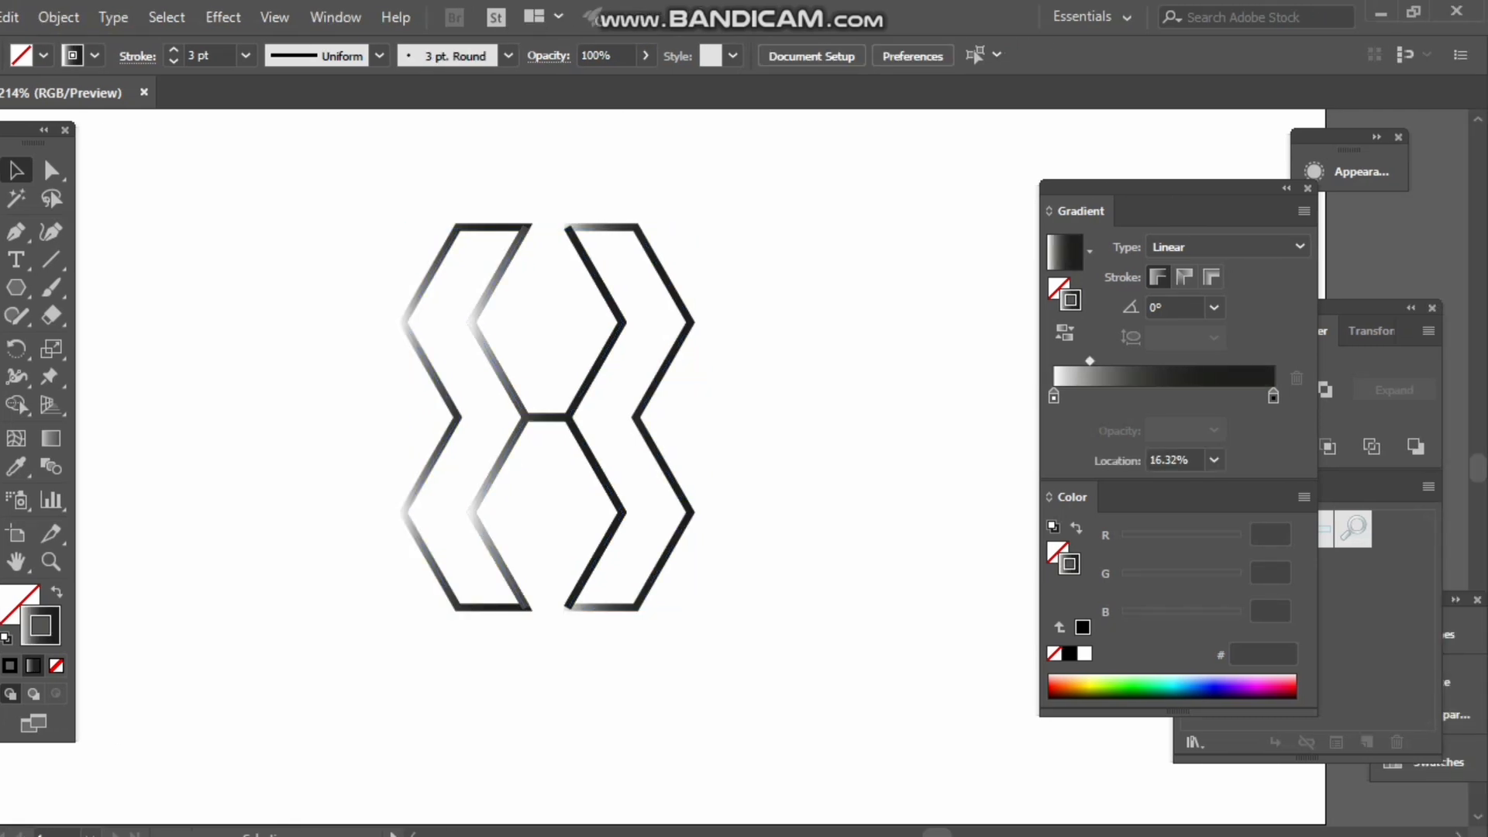
{"action": "left_click", "coordinate": [1089, 396]}
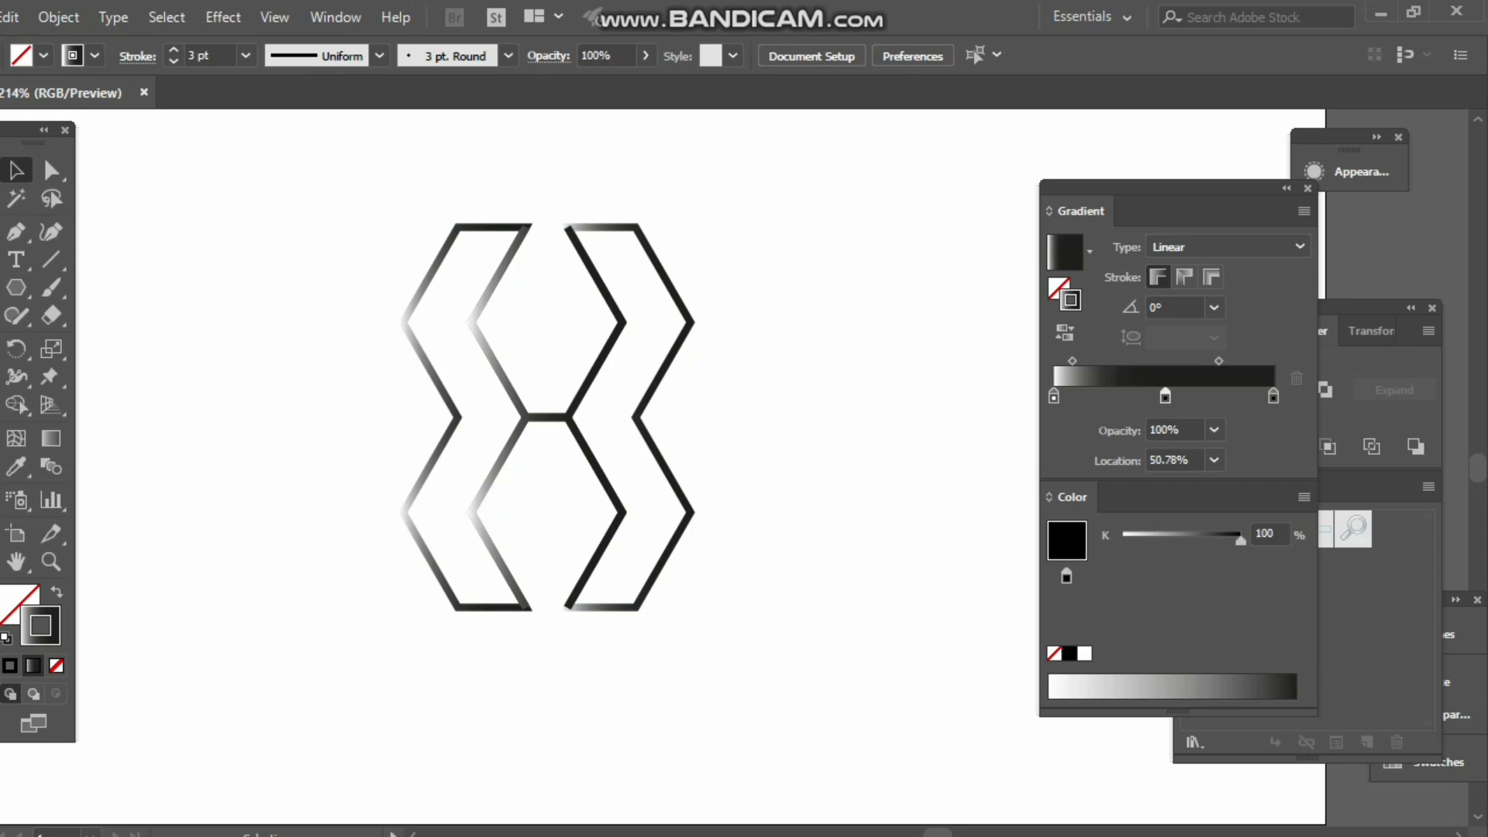
{"action": "left_click", "coordinate": [1162, 396]}
{"action": "left_click_drag", "start_coordinate": [1053, 396], "coordinate": [1055, 454]}
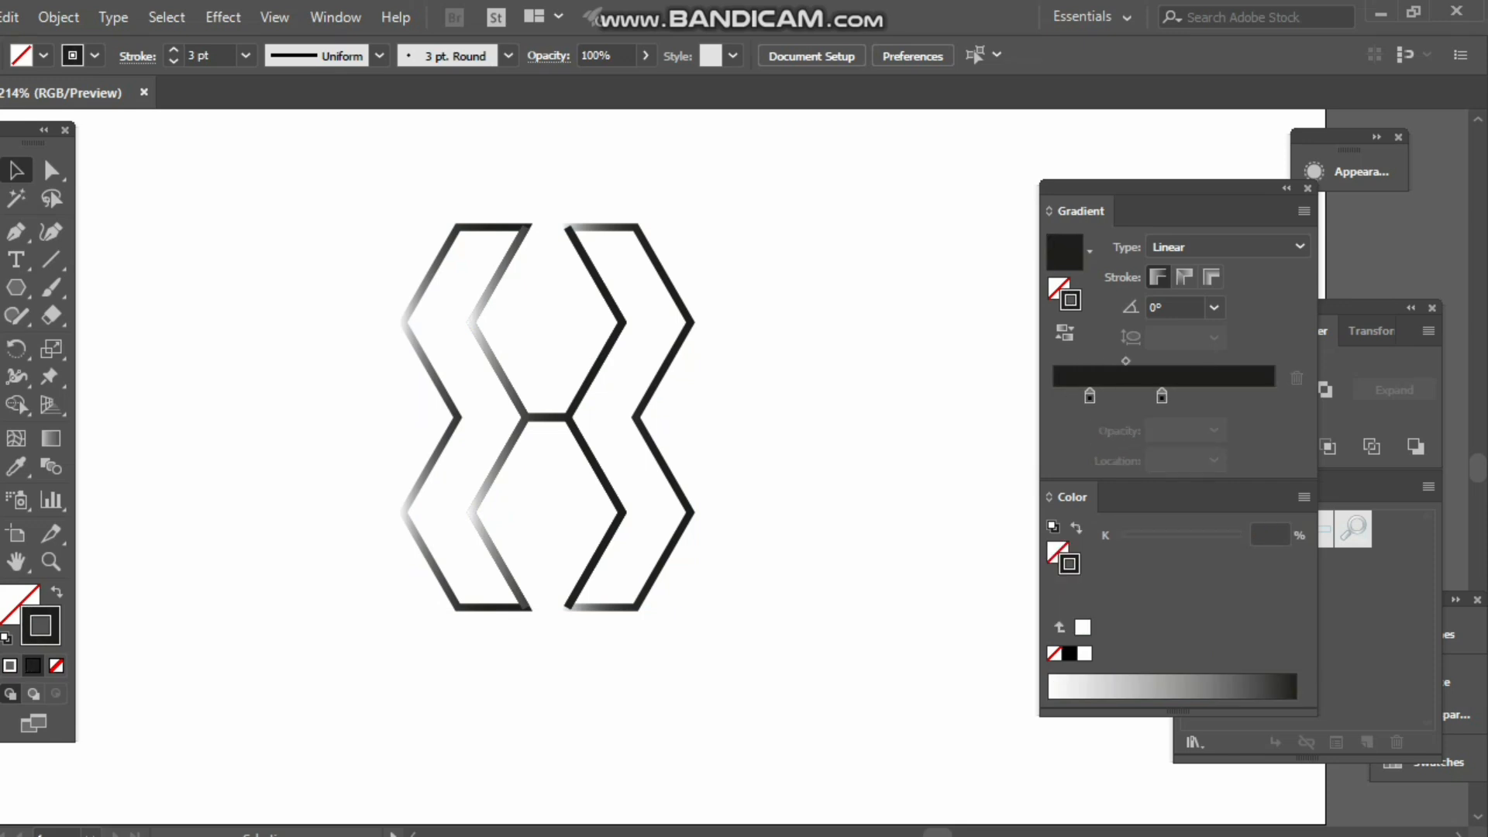
{"action": "left_click", "coordinate": [1090, 396]}
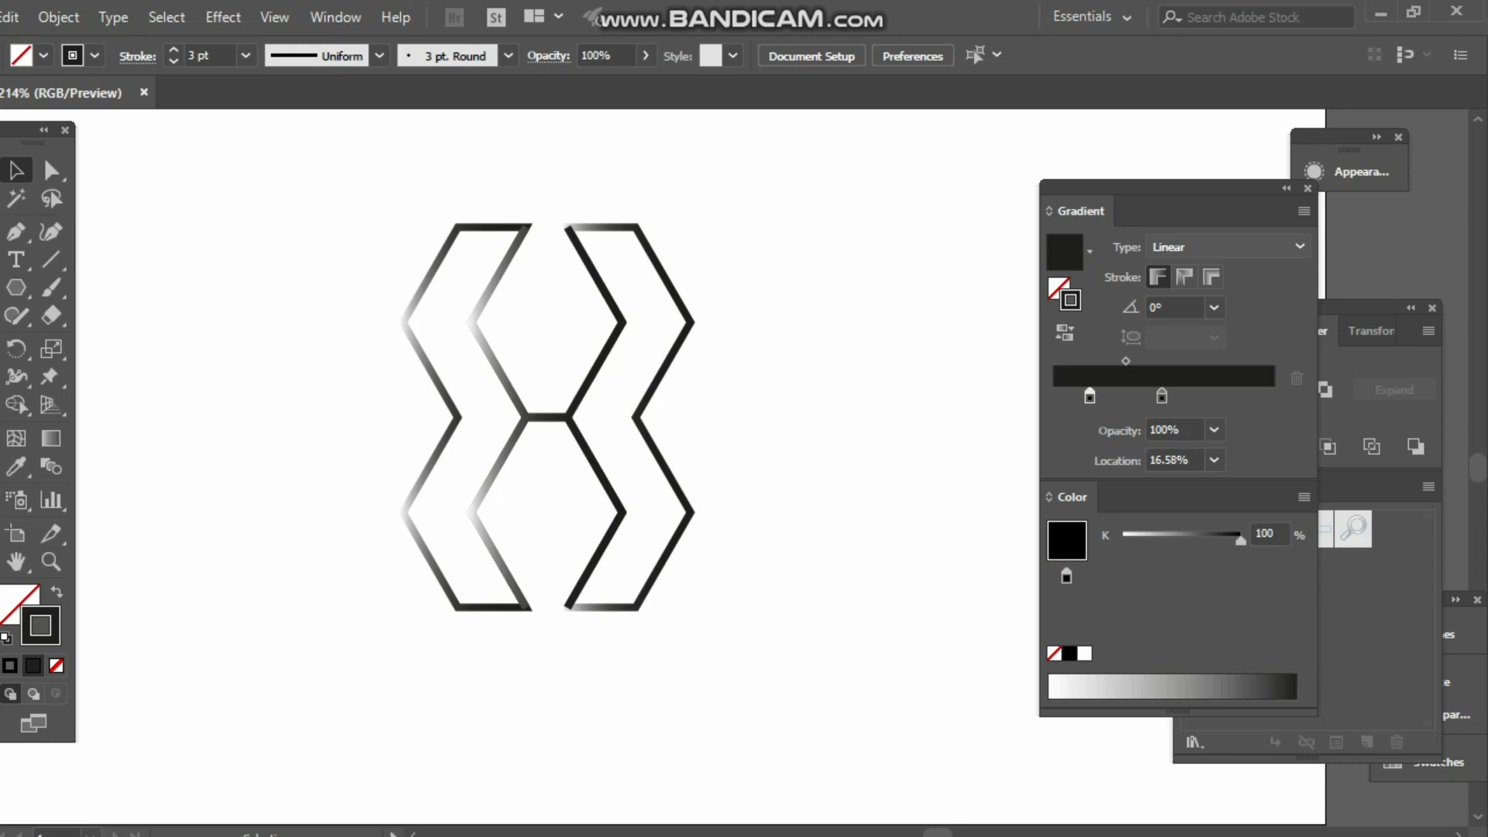
{"action": "left_click", "coordinate": [1304, 211]}
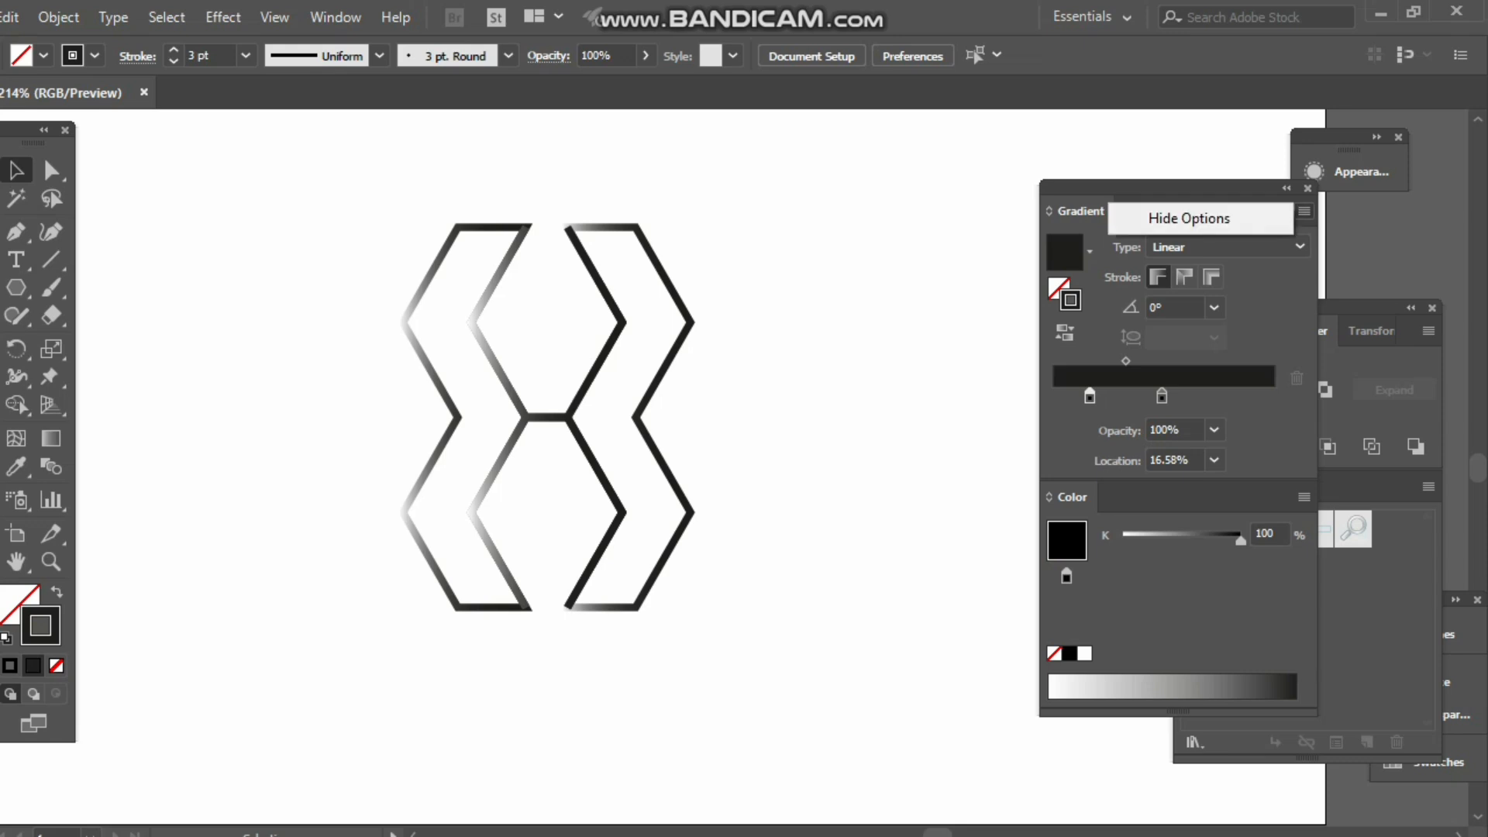
{"action": "left_click", "coordinate": [1305, 497]}
{"action": "left_click", "coordinate": [1085, 562]}
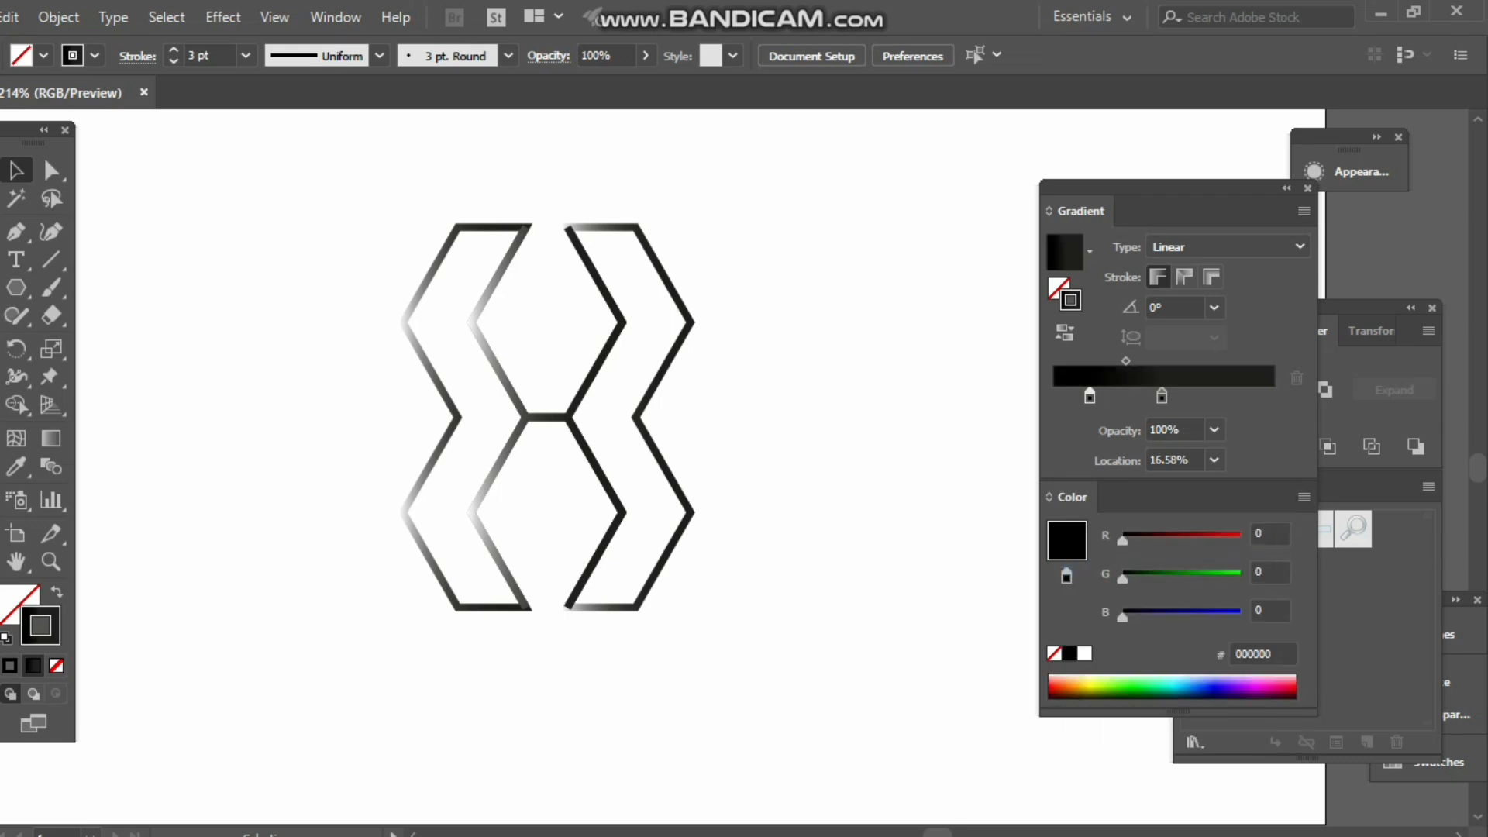
{"action": "left_click_drag", "start_coordinate": [1122, 540], "coordinate": [1176, 540]}
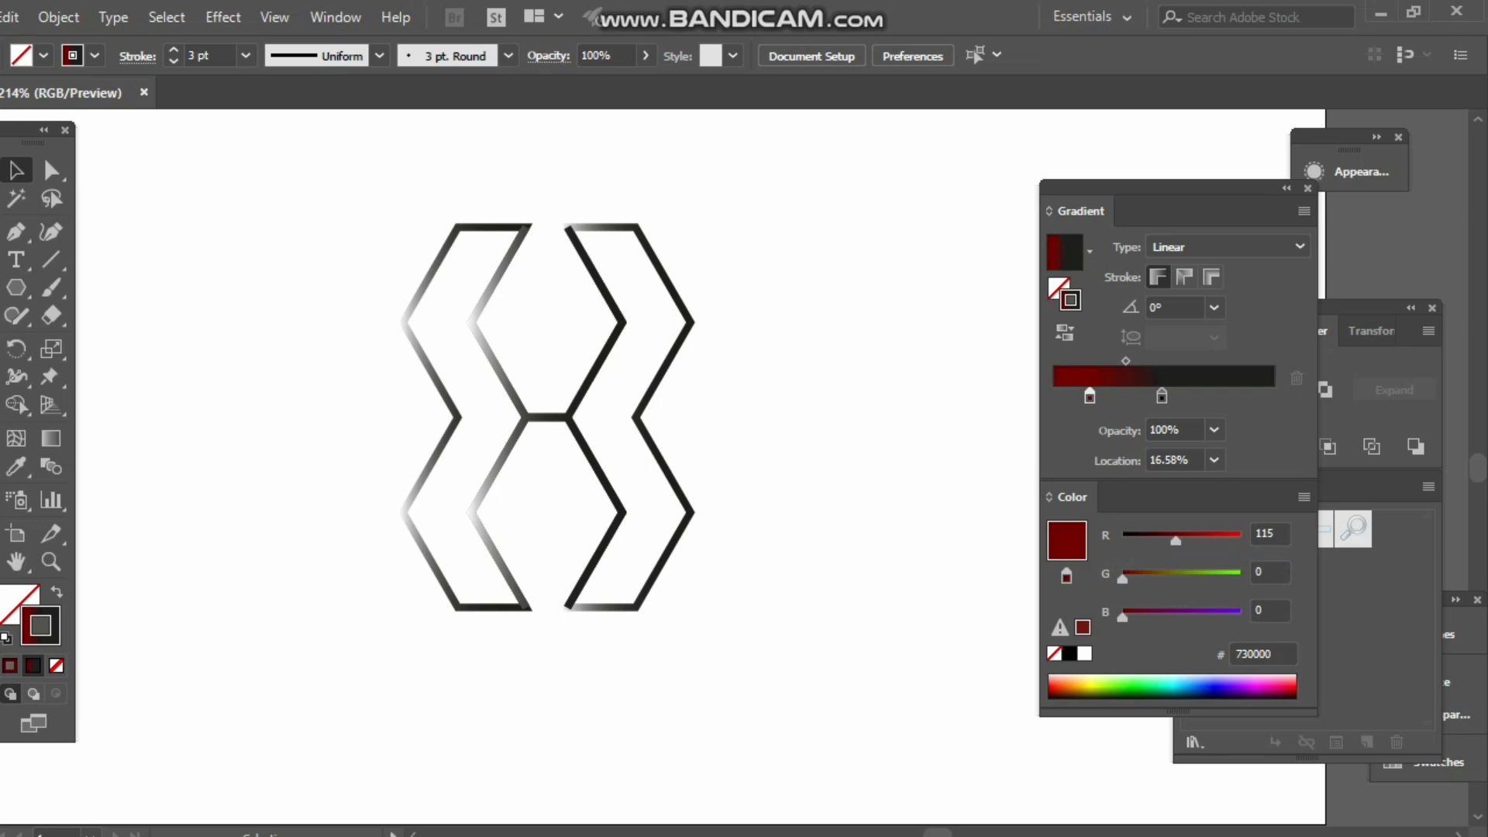
Step: Switch the white stop of the group's stroke gradient to RGB and set its green to 0 for magenta FF00FF
{"action": "left_click", "coordinate": [529, 403]}
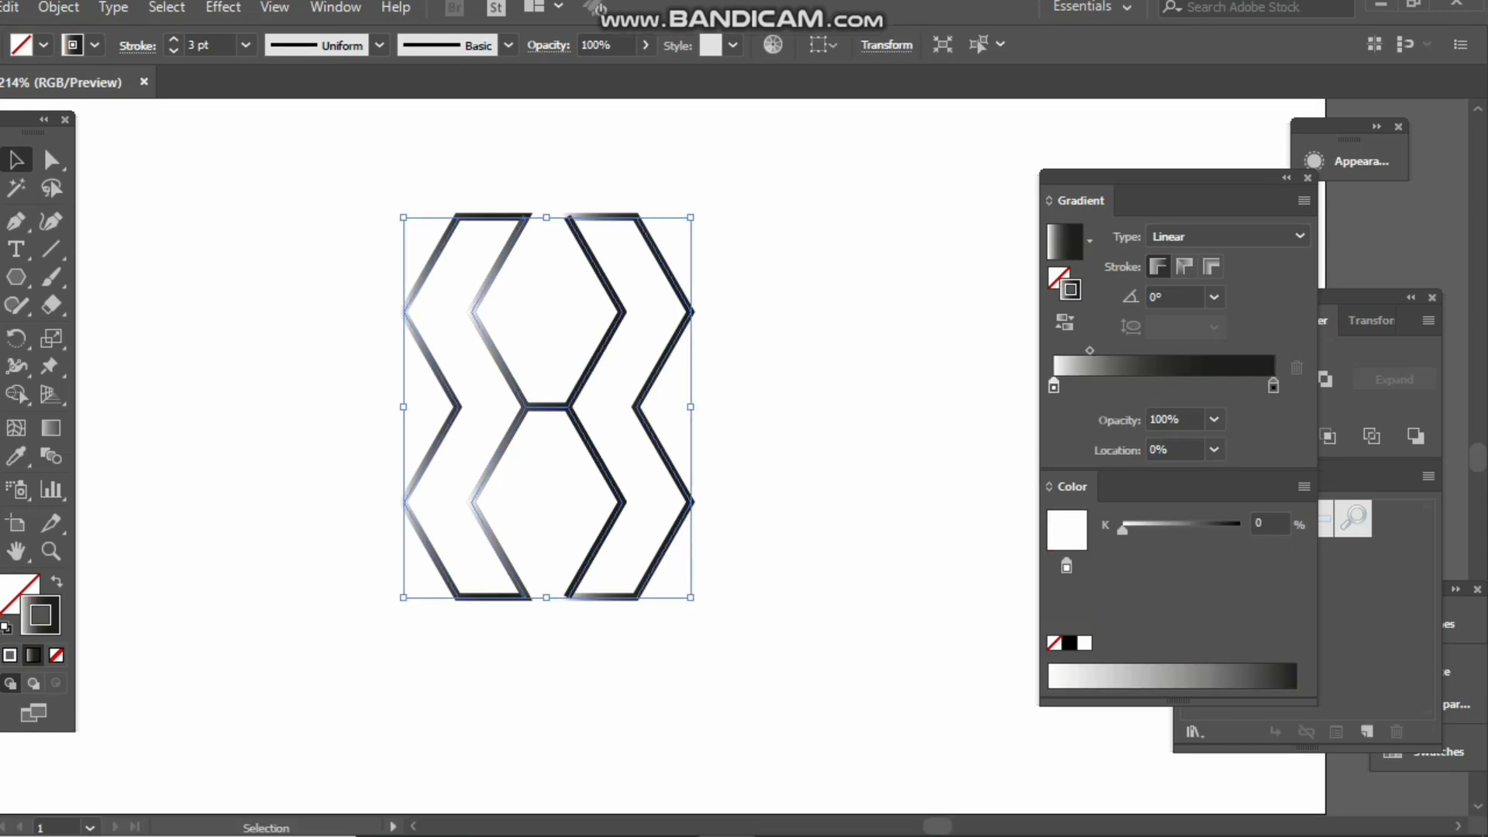
{"action": "left_click", "coordinate": [1304, 486]}
{"action": "left_click", "coordinate": [1109, 553]}
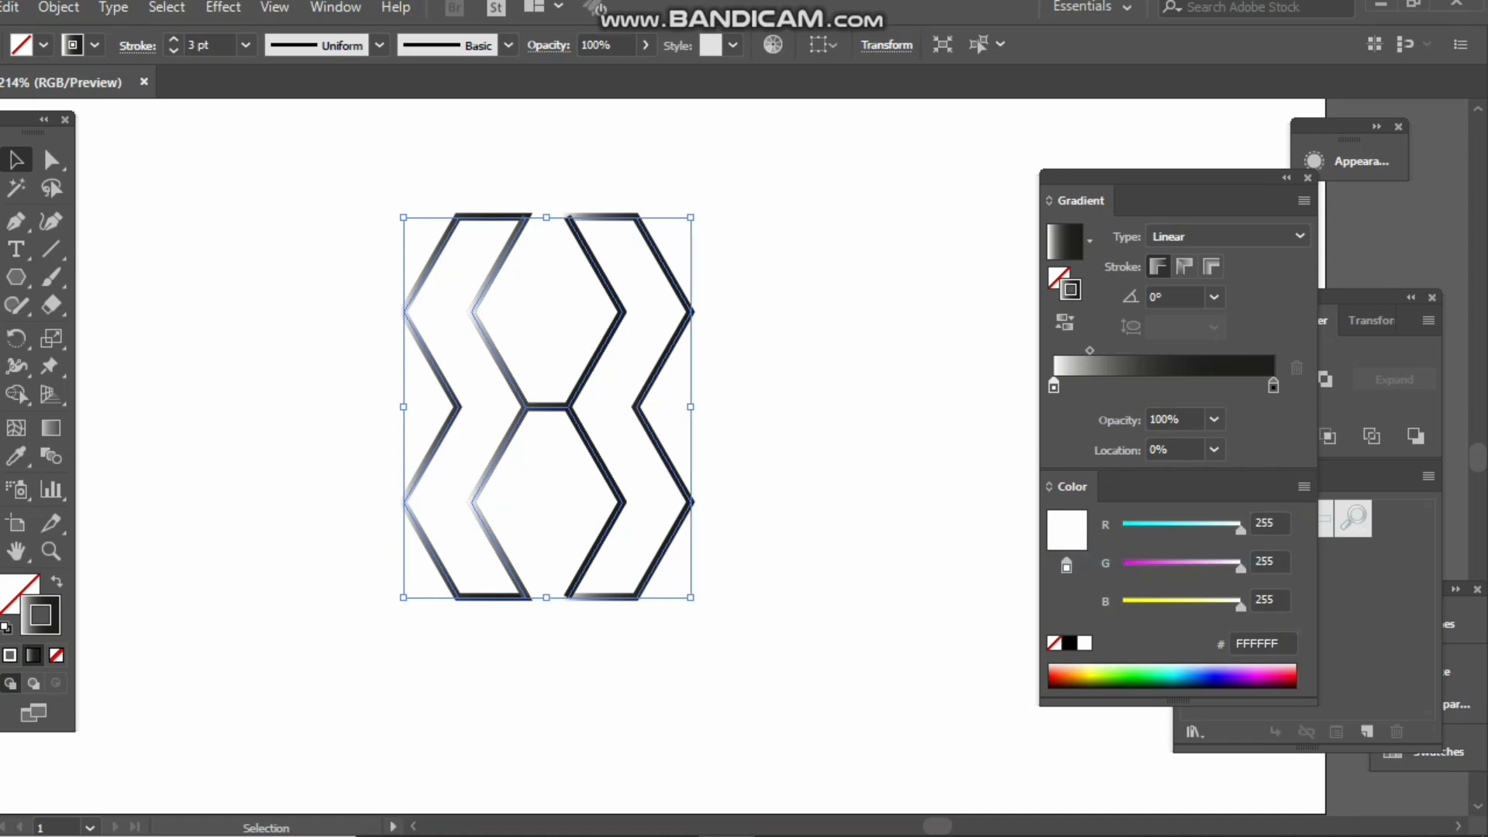
{"action": "left_click_drag", "start_coordinate": [1241, 568], "coordinate": [1122, 568]}
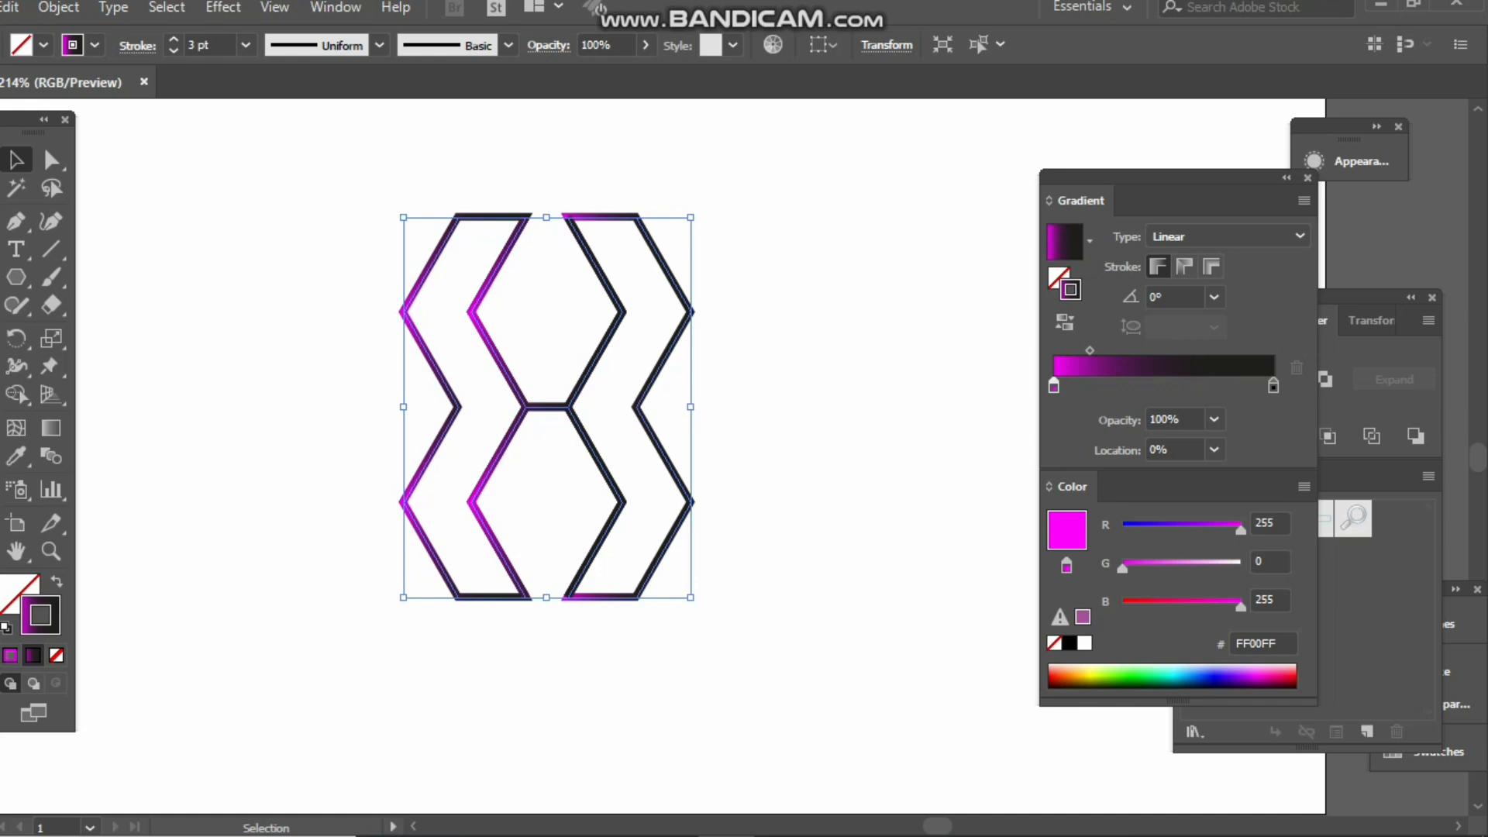
{"action": "key", "text": "ctrl+shift+a"}
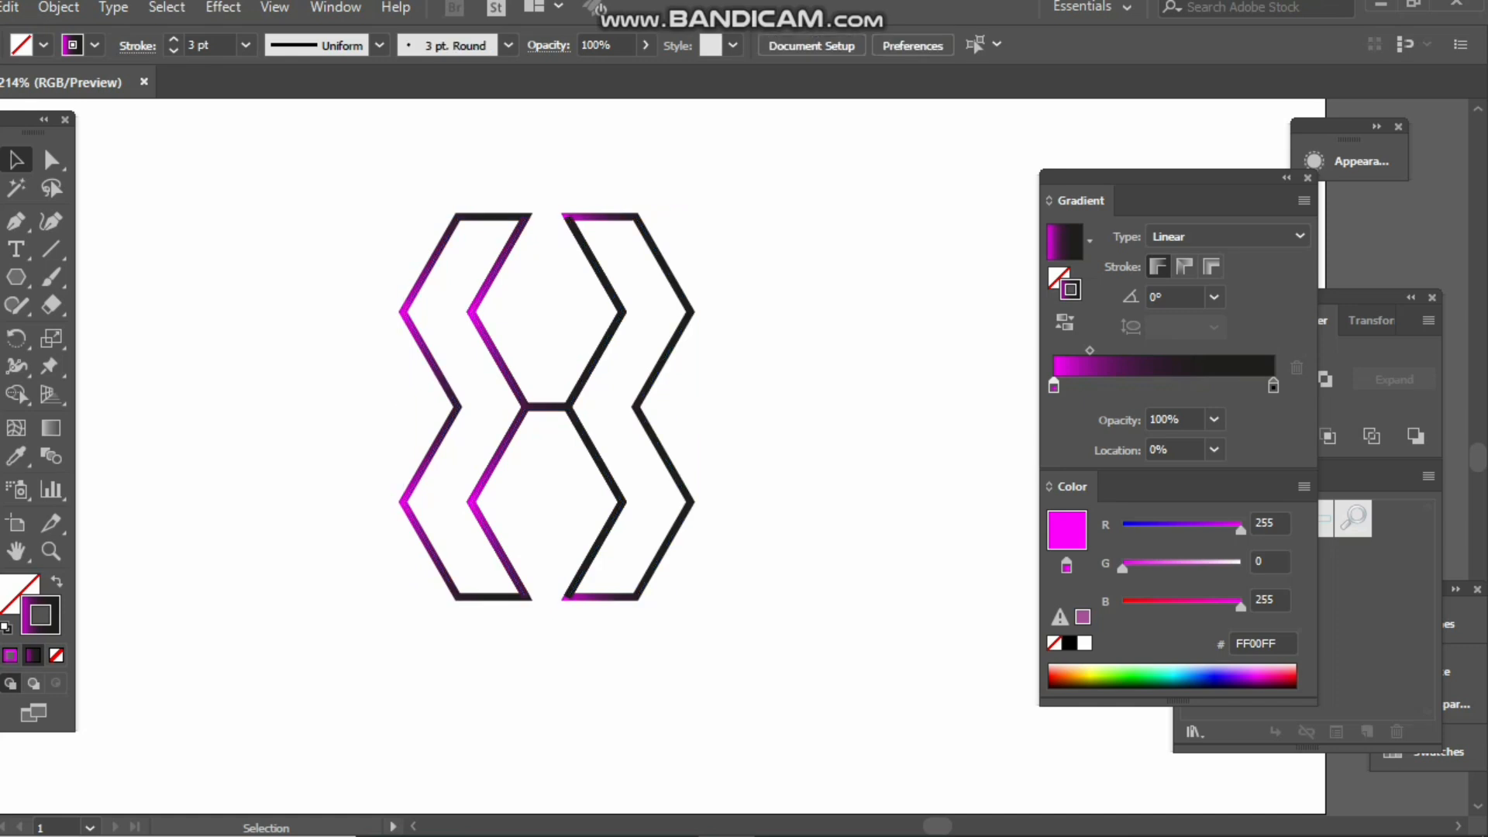
{"action": "left_click", "coordinate": [1238, 385]}
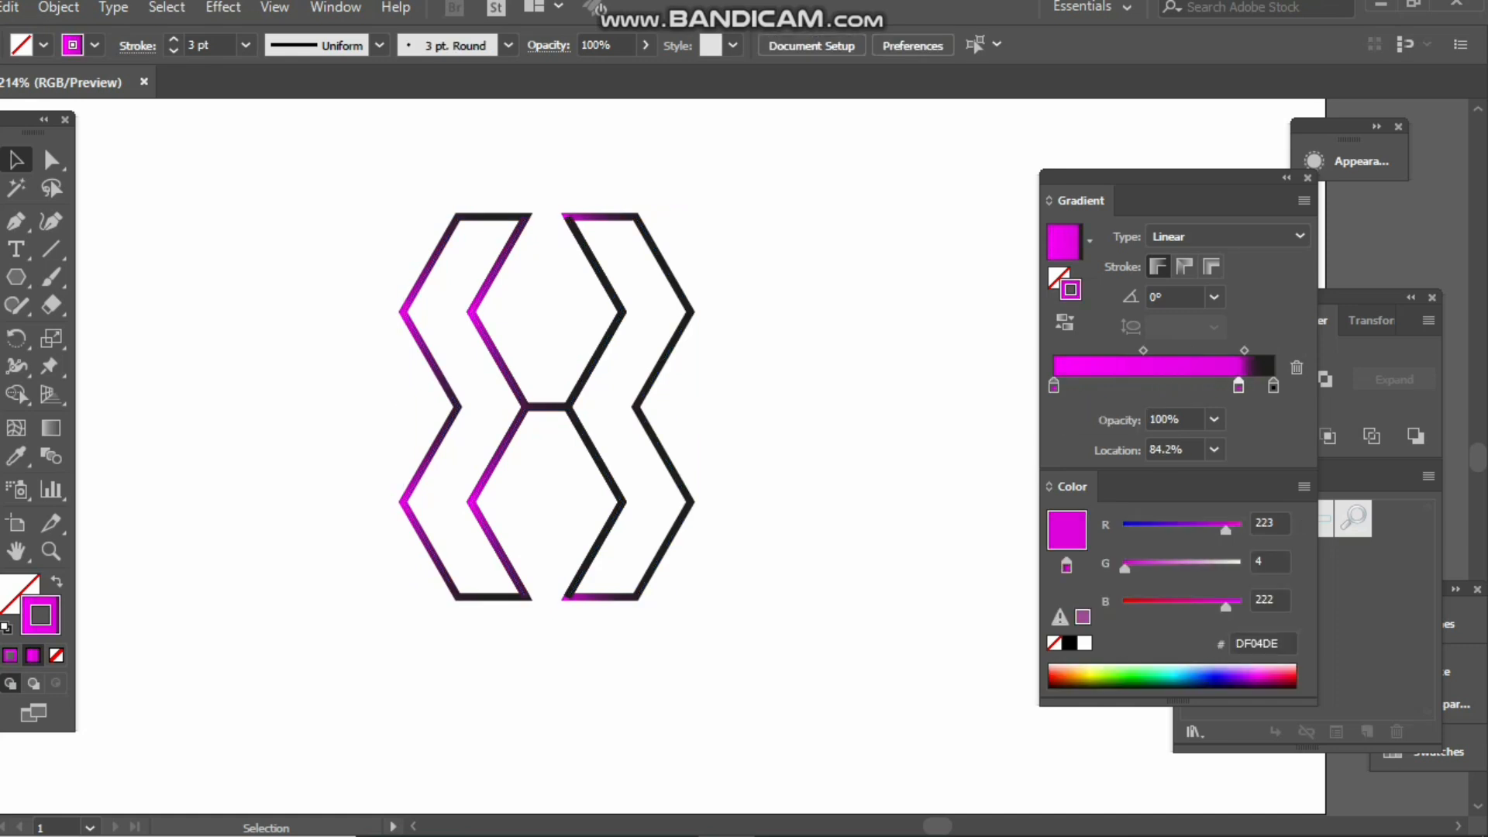
{"action": "key", "text": "ctrl+z"}
{"action": "key", "text": "ctrl+z"}
{"action": "key", "text": "ctrl+z"}
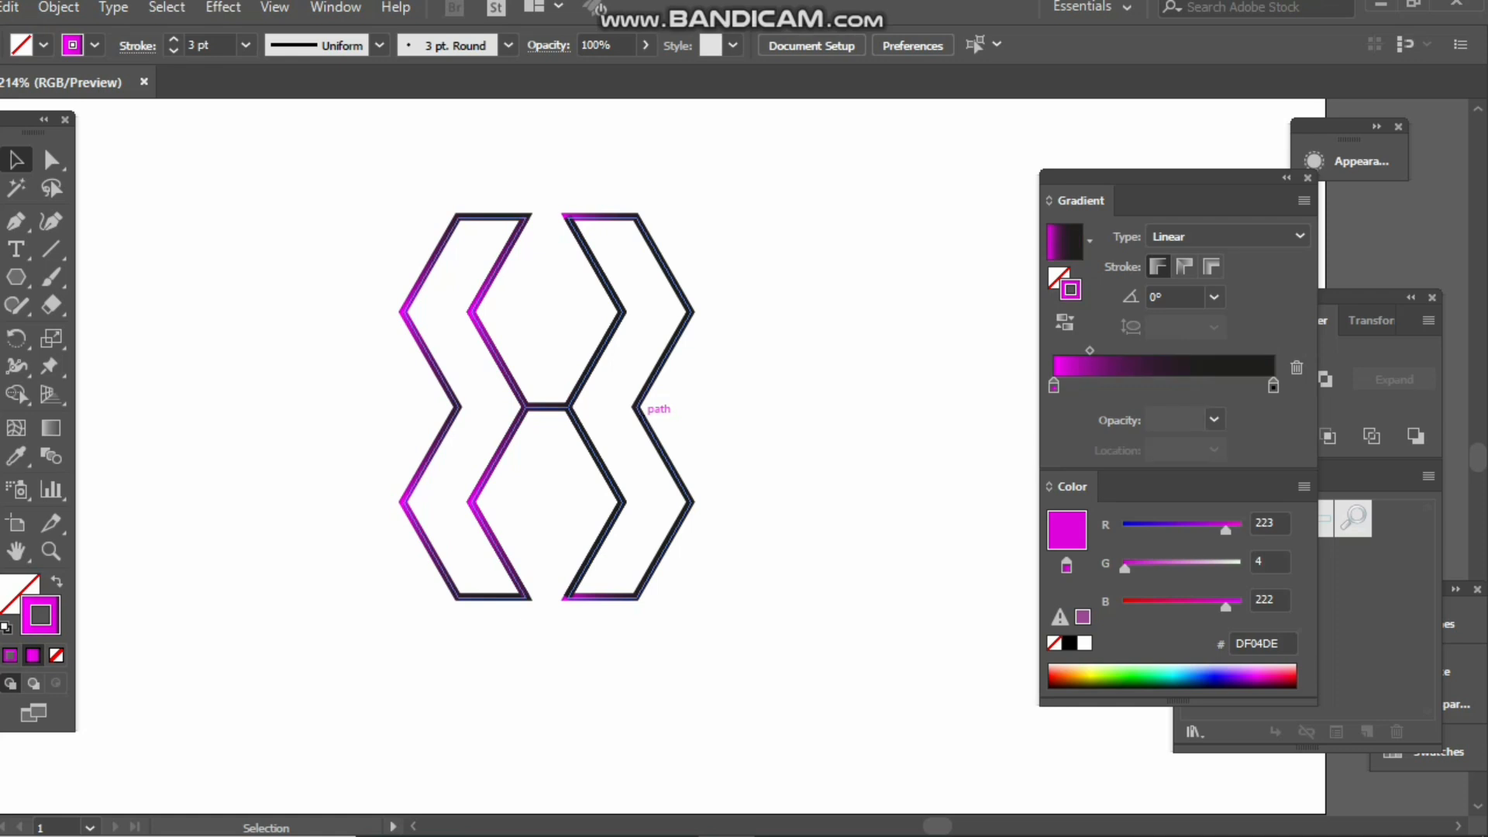
{"action": "key", "text": "ctrl+z"}
{"action": "key", "text": "ctrl+z"}
{"action": "key", "text": "ctrl+z"}
{"action": "key", "text": "ctrl+z"}
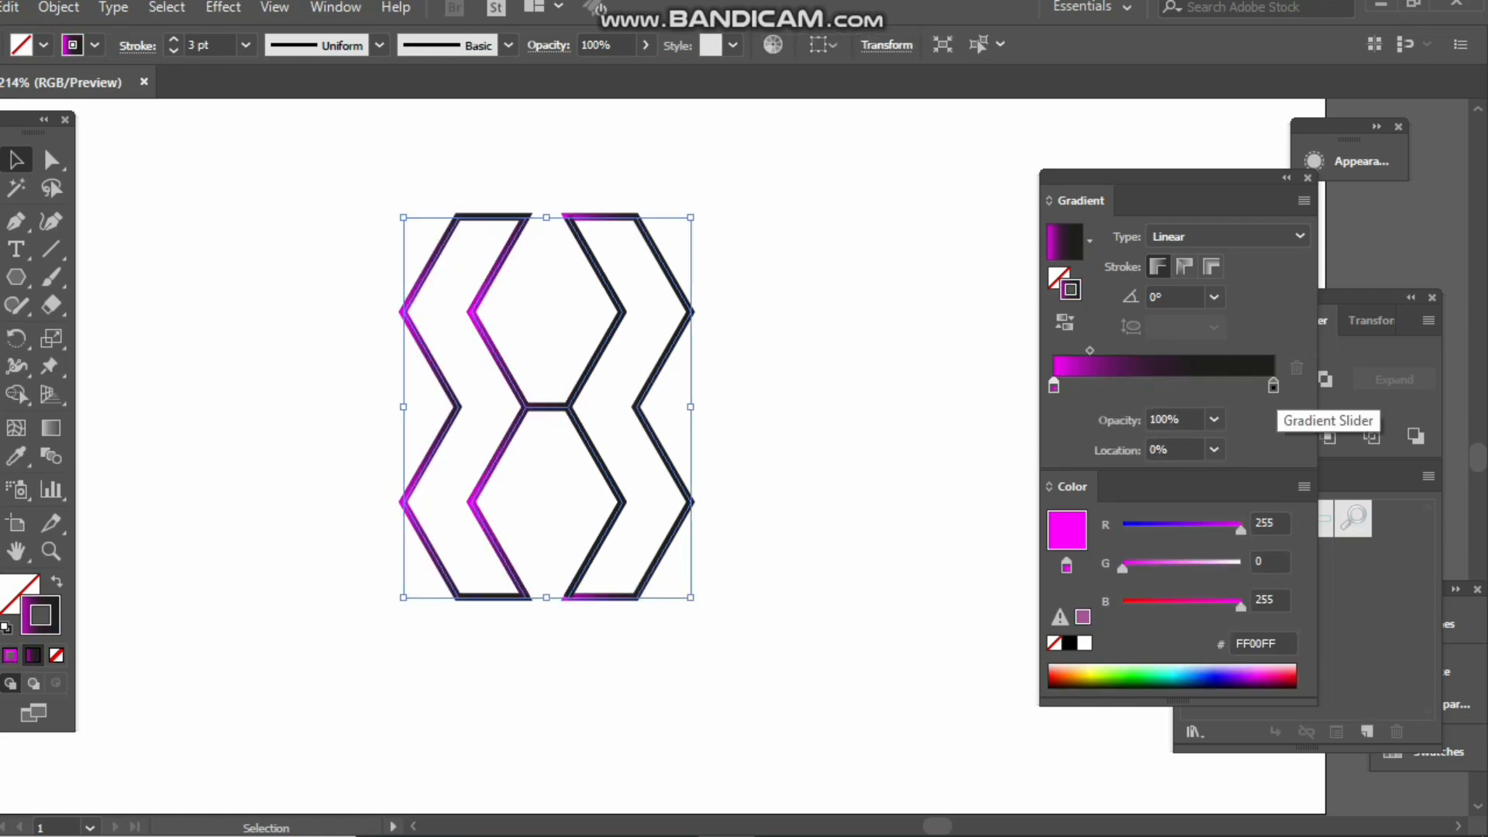
Step: Add a black stop at 51.3% and a second magenta stop just before the black end of the group's stroke gradient
{"action": "left_click", "coordinate": [1274, 385]}
{"action": "left_click", "coordinate": [1178, 385]}
{"action": "mouse_move", "coordinate": [1054, 385]}
{"action": "left_mouse_down"}
{"action": "mouse_move", "coordinate": [1250, 385]}
{"action": "mouse_move", "coordinate": [1166, 385]}
{"action": "left_mouse_up"}
{"action": "left_click", "coordinate": [891, 387]}
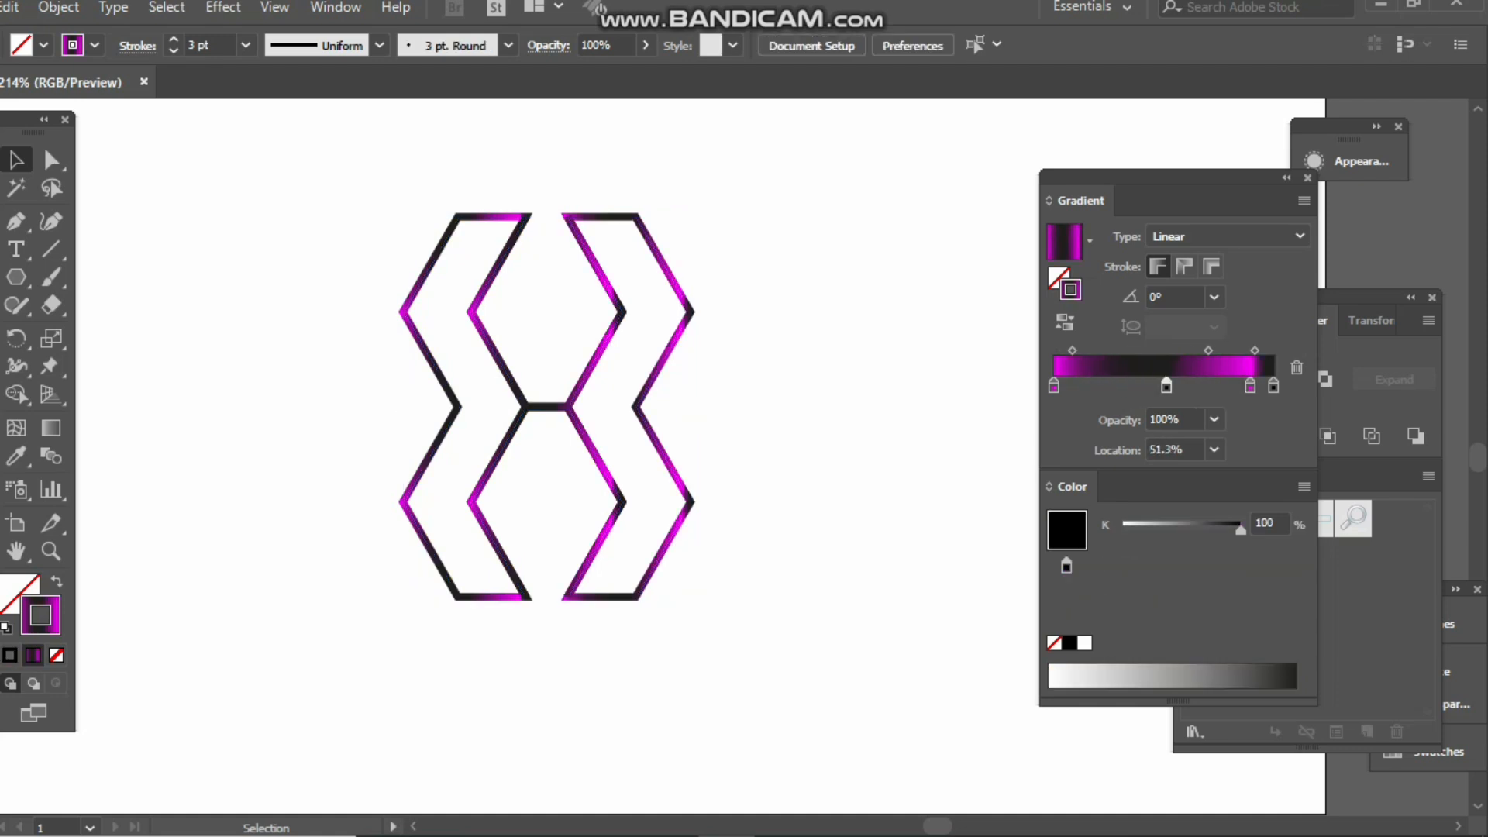
{"action": "mouse_move", "coordinate": [347, 184]}
{"action": "left_mouse_down"}
{"action": "mouse_move", "coordinate": [735, 630]}
{"action": "mouse_move", "coordinate": [742, 663]}
{"action": "left_mouse_up"}
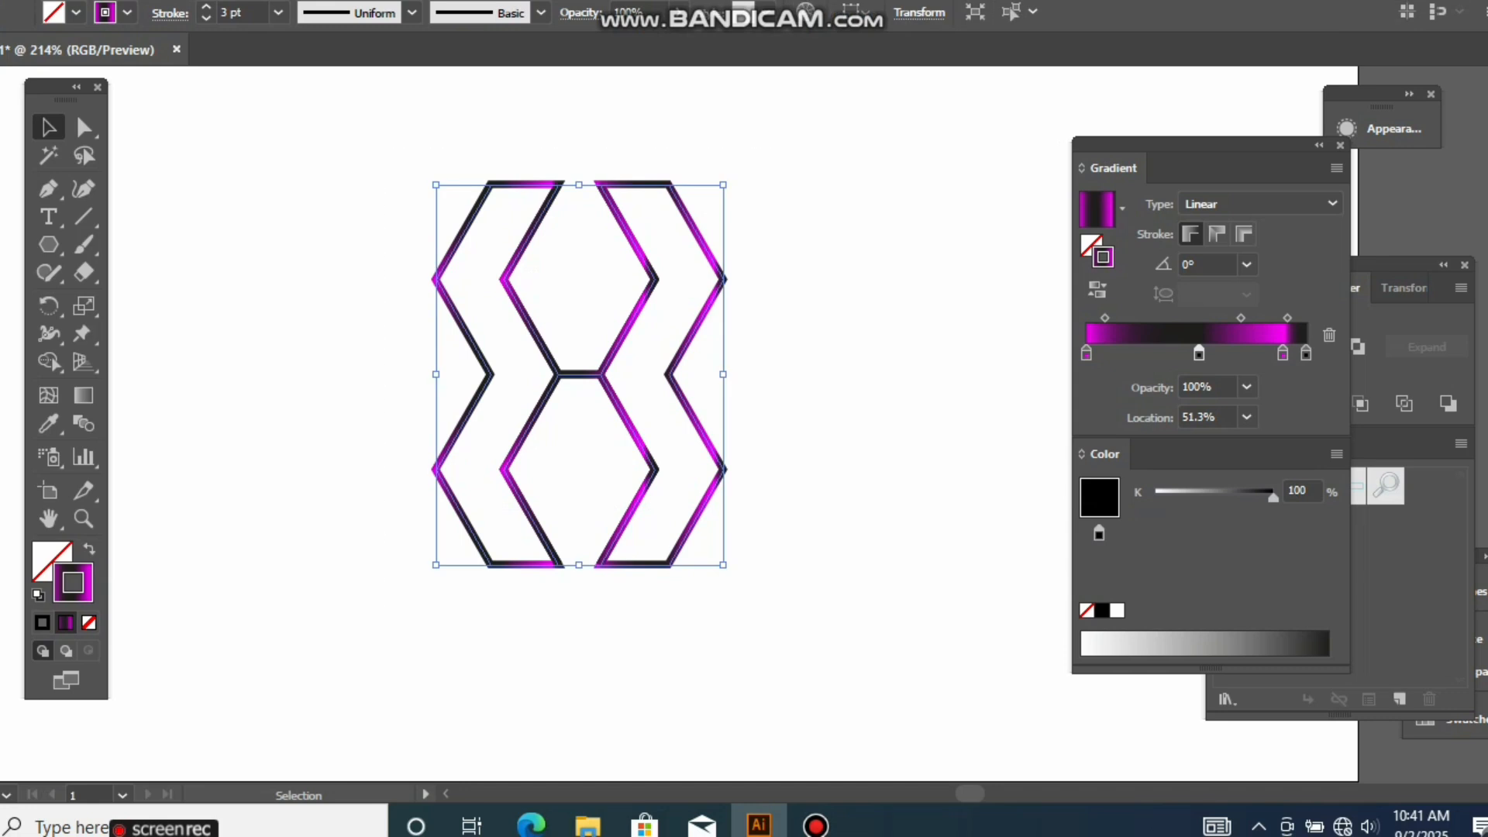
{"action": "key", "text": "ctrl+shift+a"}
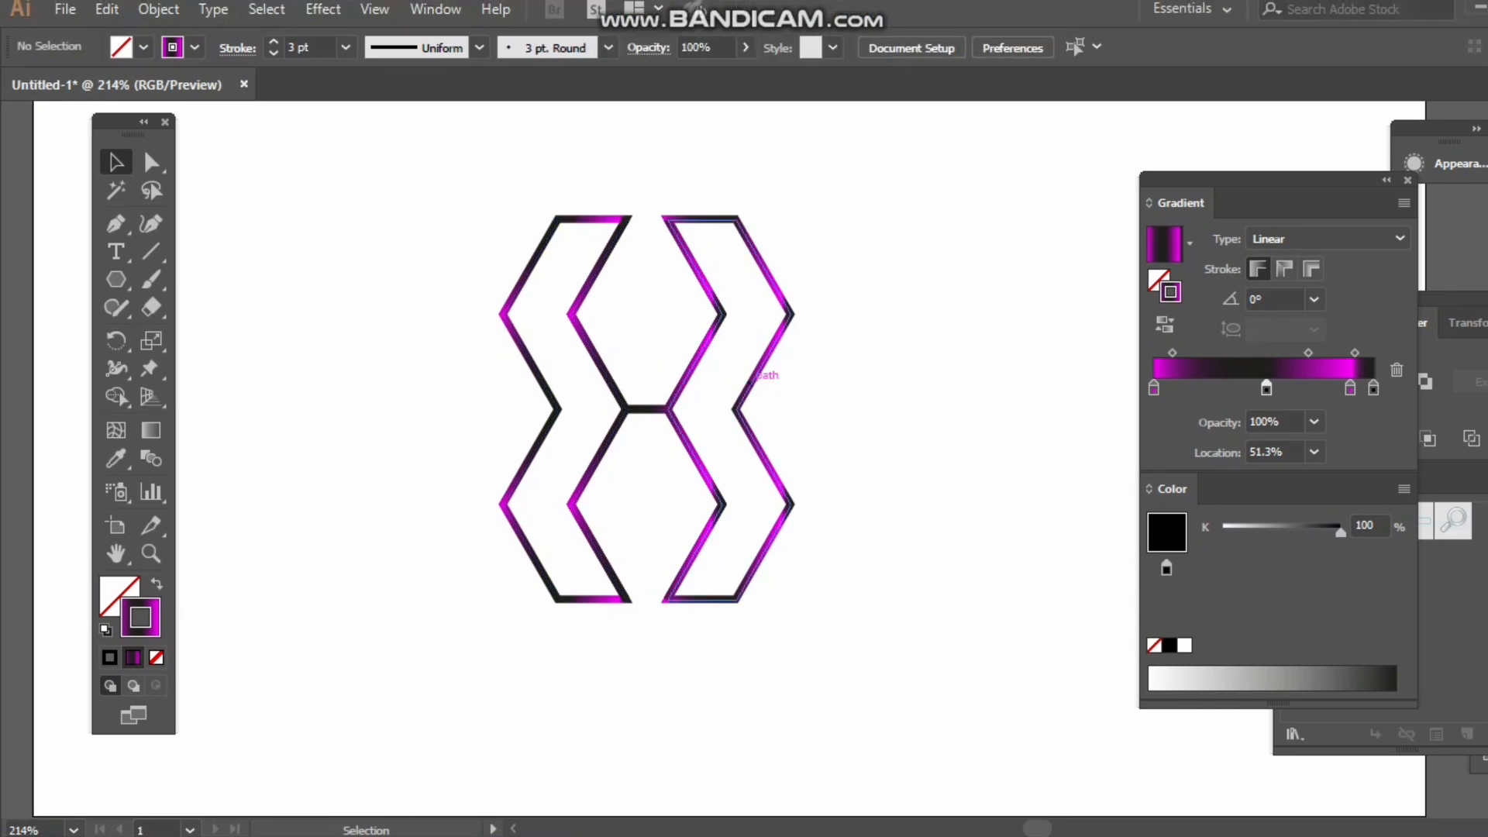
{"action": "right_click", "coordinate": [755, 353]}
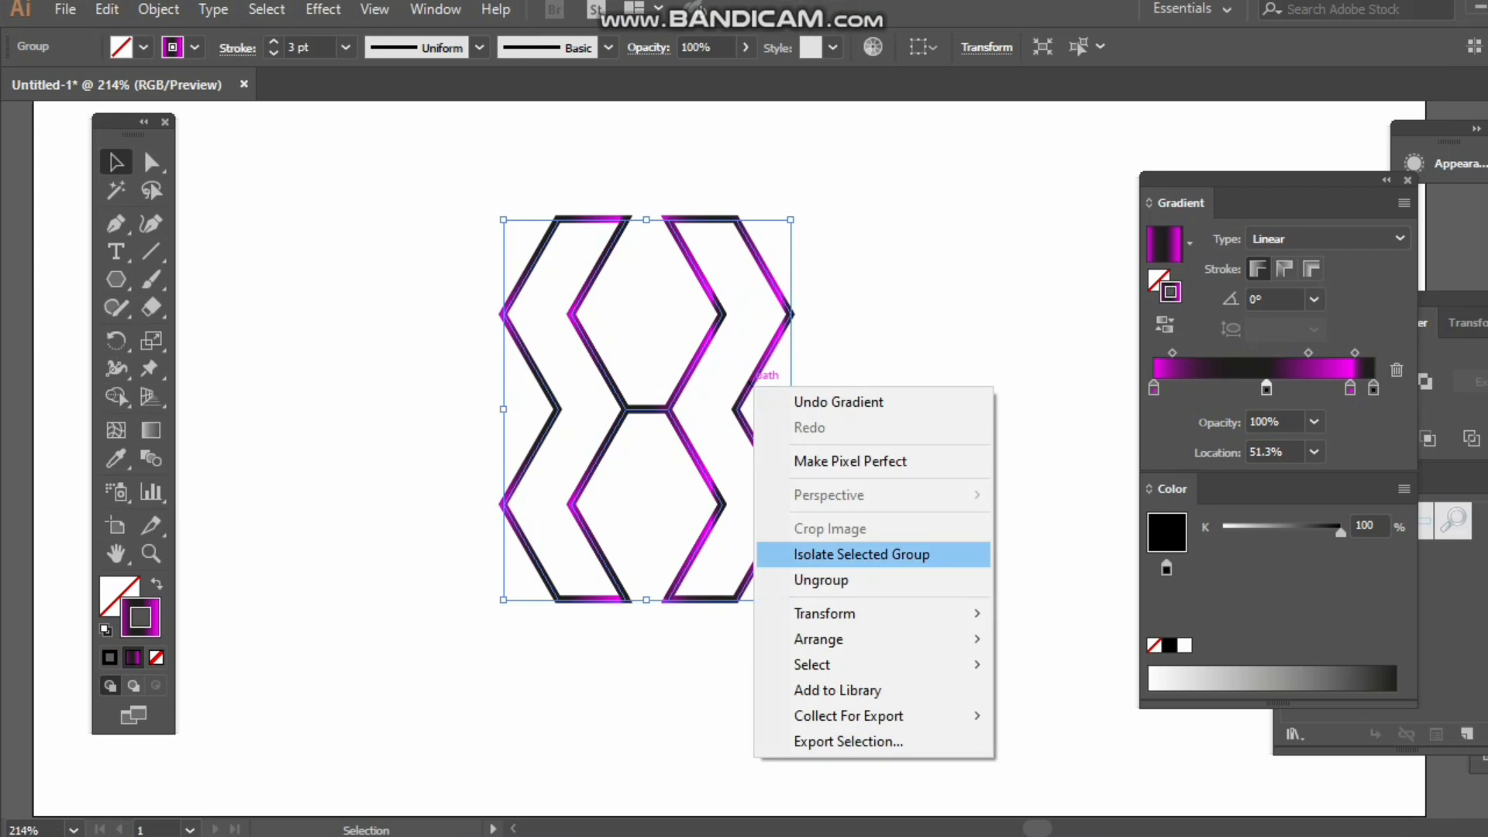
{"action": "left_click", "coordinate": [1054, 481]}
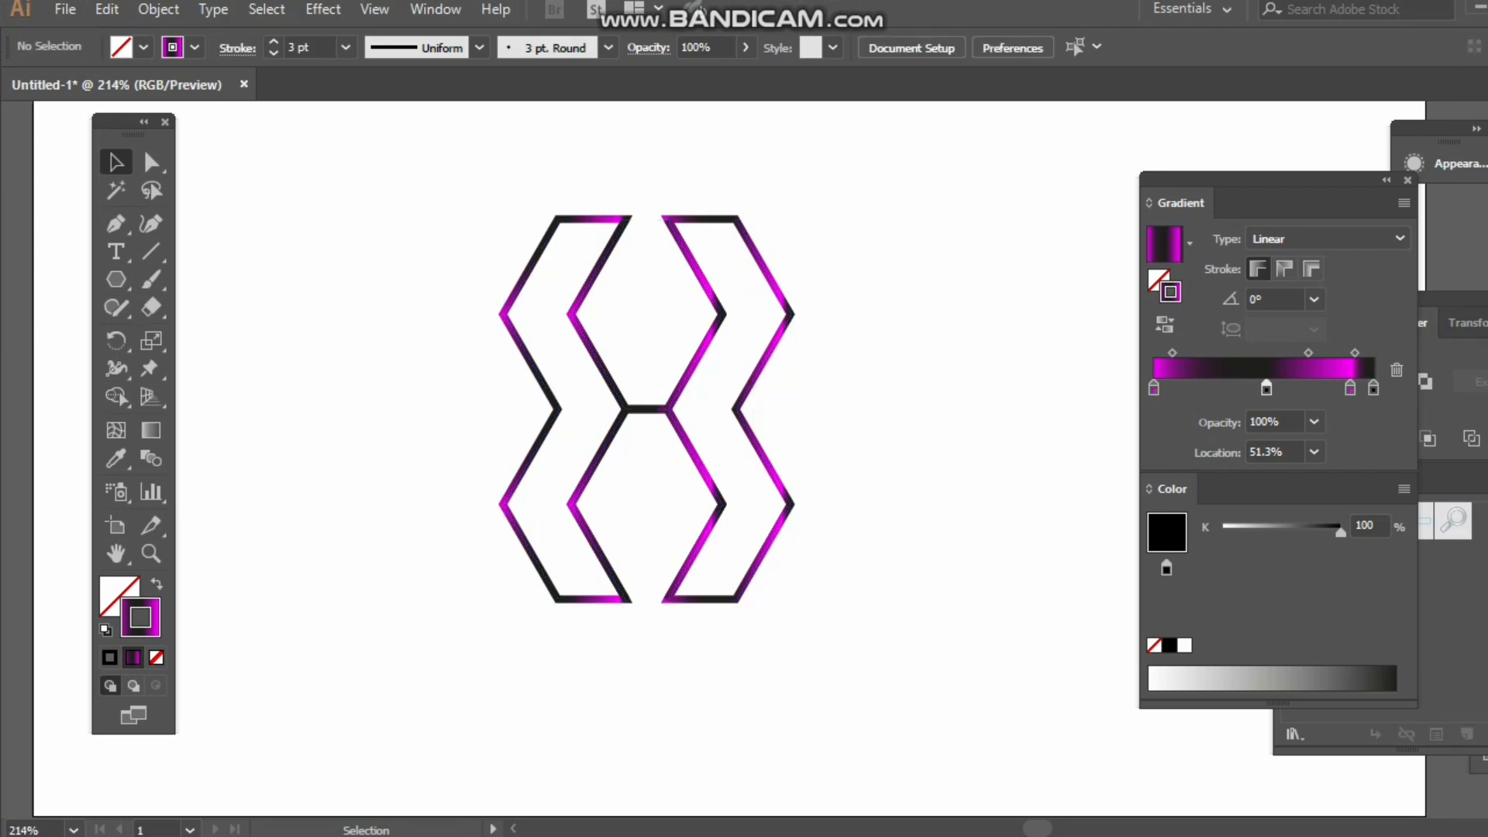
Step: Duplicate the hexagon group in place and scale the copy down slightly about its centre
{"action": "left_click_drag", "start_coordinate": [509, 232], "coordinate": [797, 386]}
{"action": "key", "text": "ctrl+c"}
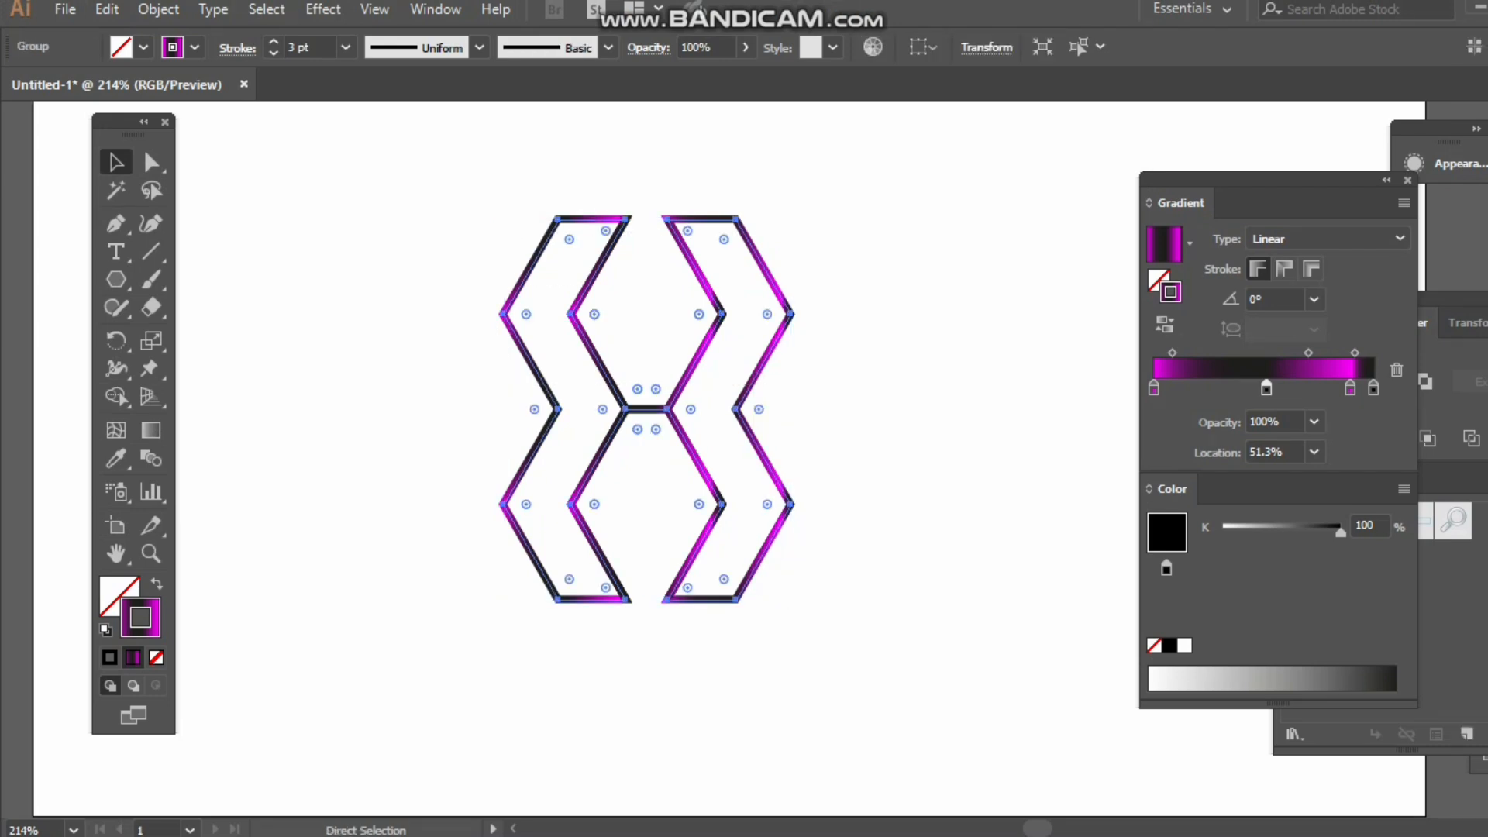
{"action": "left_click_drag", "start_coordinate": [790, 600], "coordinate": [781, 588]}
{"action": "left_click", "coordinate": [860, 589]}
Step: Select both hexagon groups and use the Shape Builder to remove the four thin overlap slivers along the inner zigzag edges
{"action": "left_click_drag", "start_coordinate": [383, 148], "coordinate": [944, 613]}
{"action": "key", "text": "shift+m"}
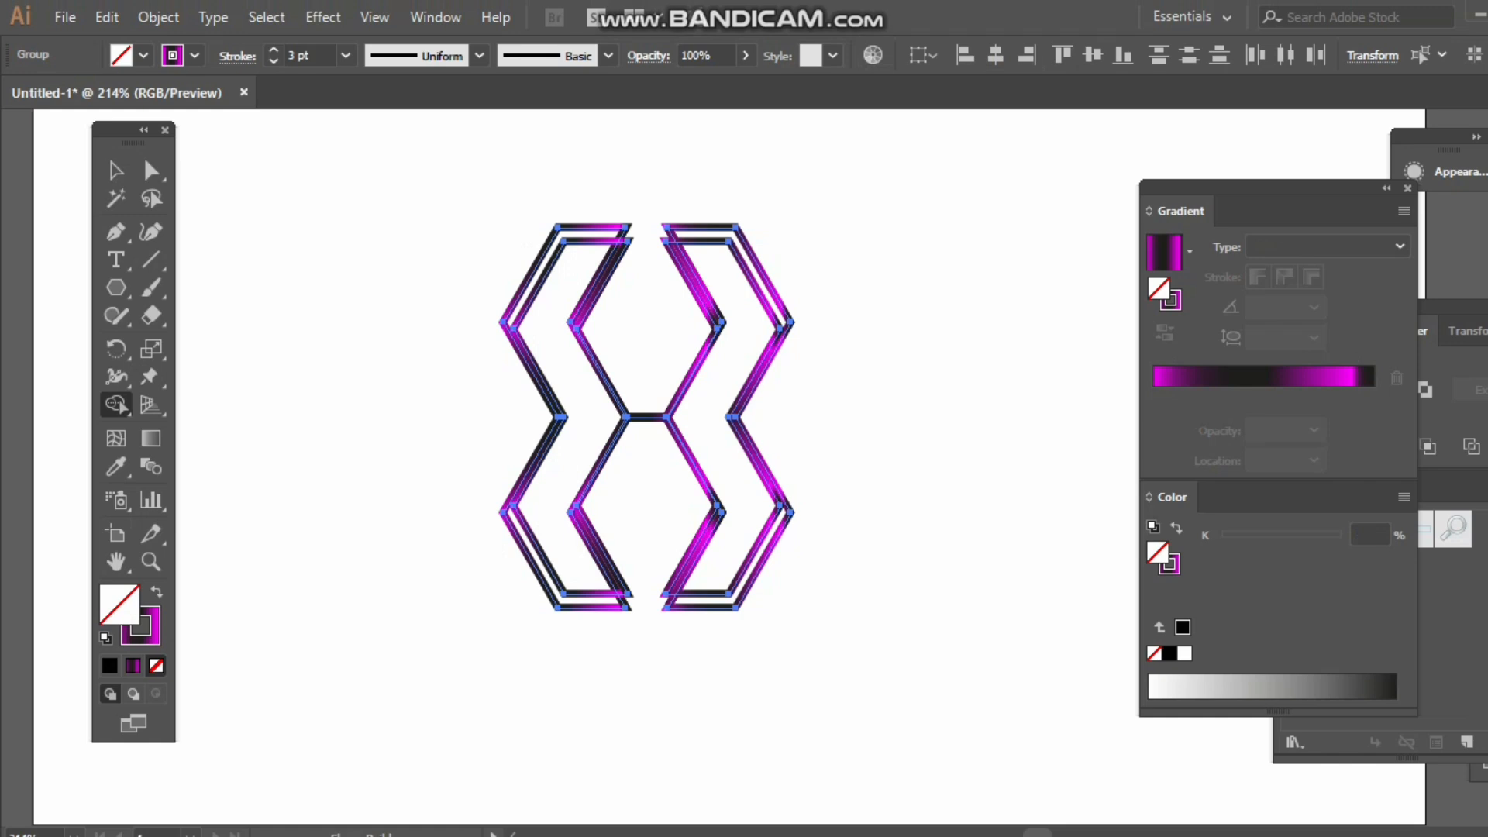
{"action": "left_click", "coordinate": [602, 285], "text": "alt"}
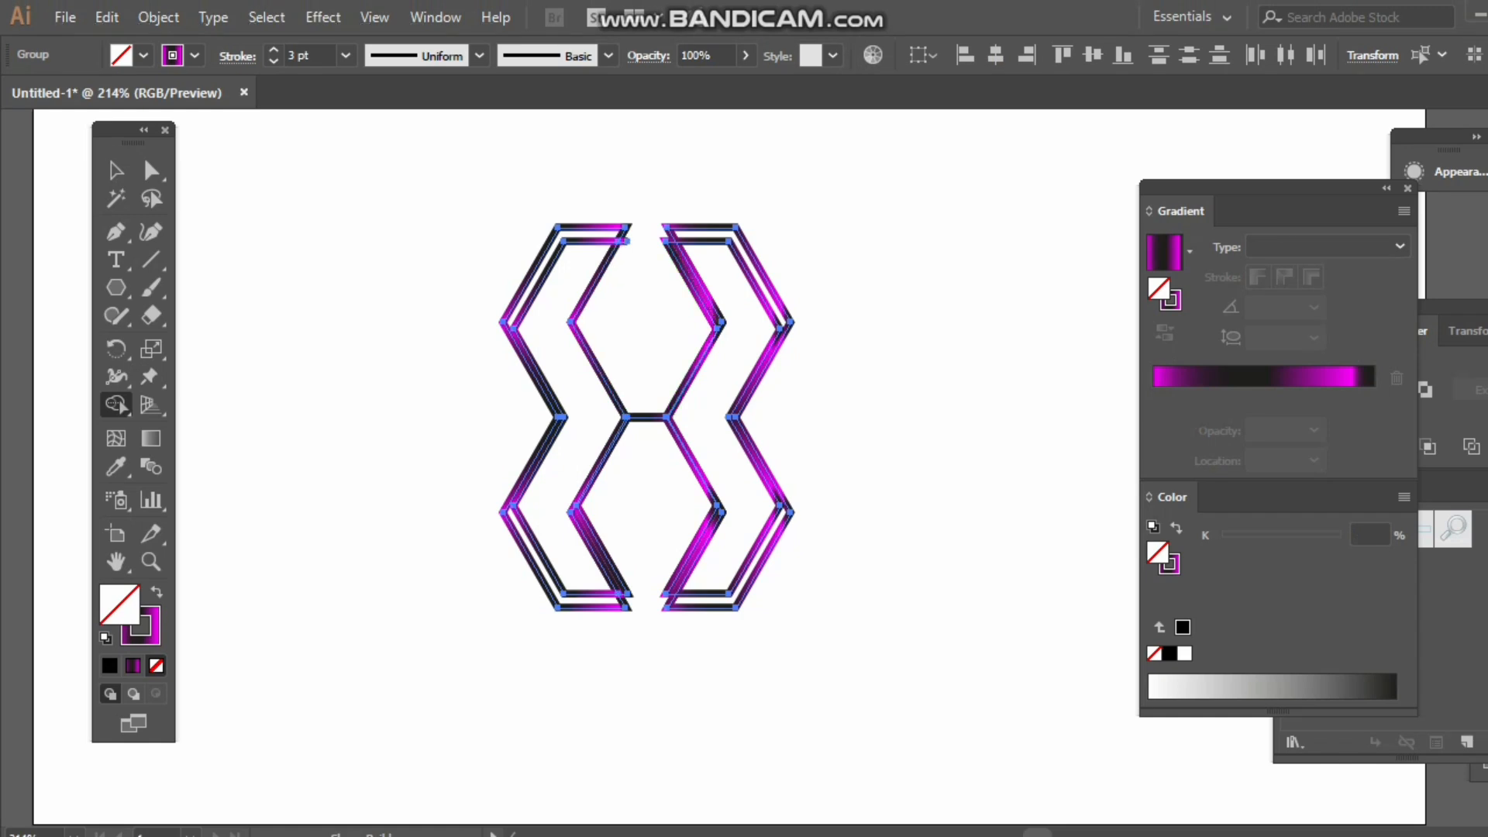
{"action": "left_click", "coordinate": [691, 287], "text": "alt"}
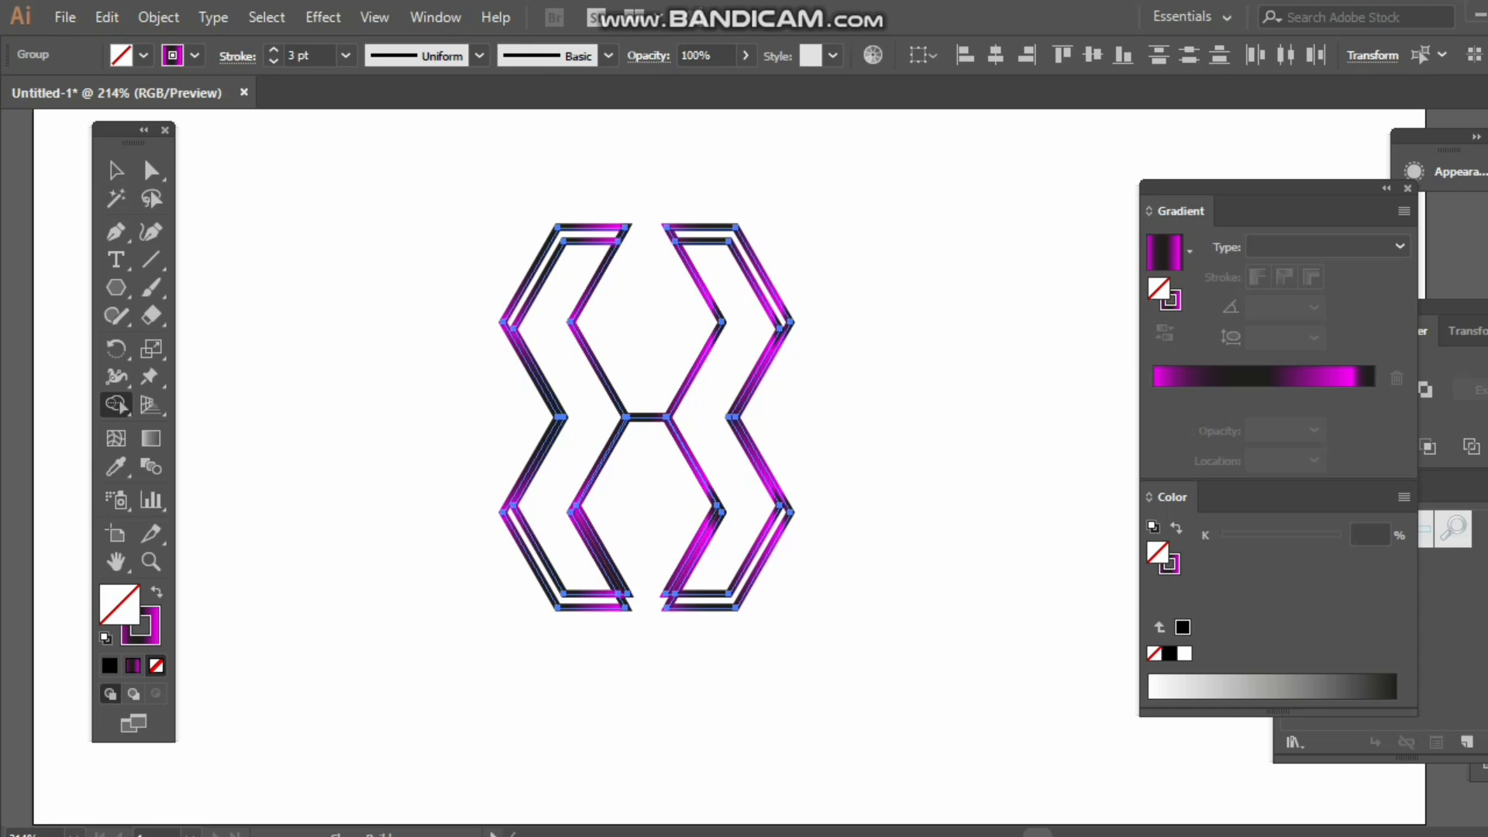
{"action": "left_click", "coordinate": [601, 549], "text": "alt"}
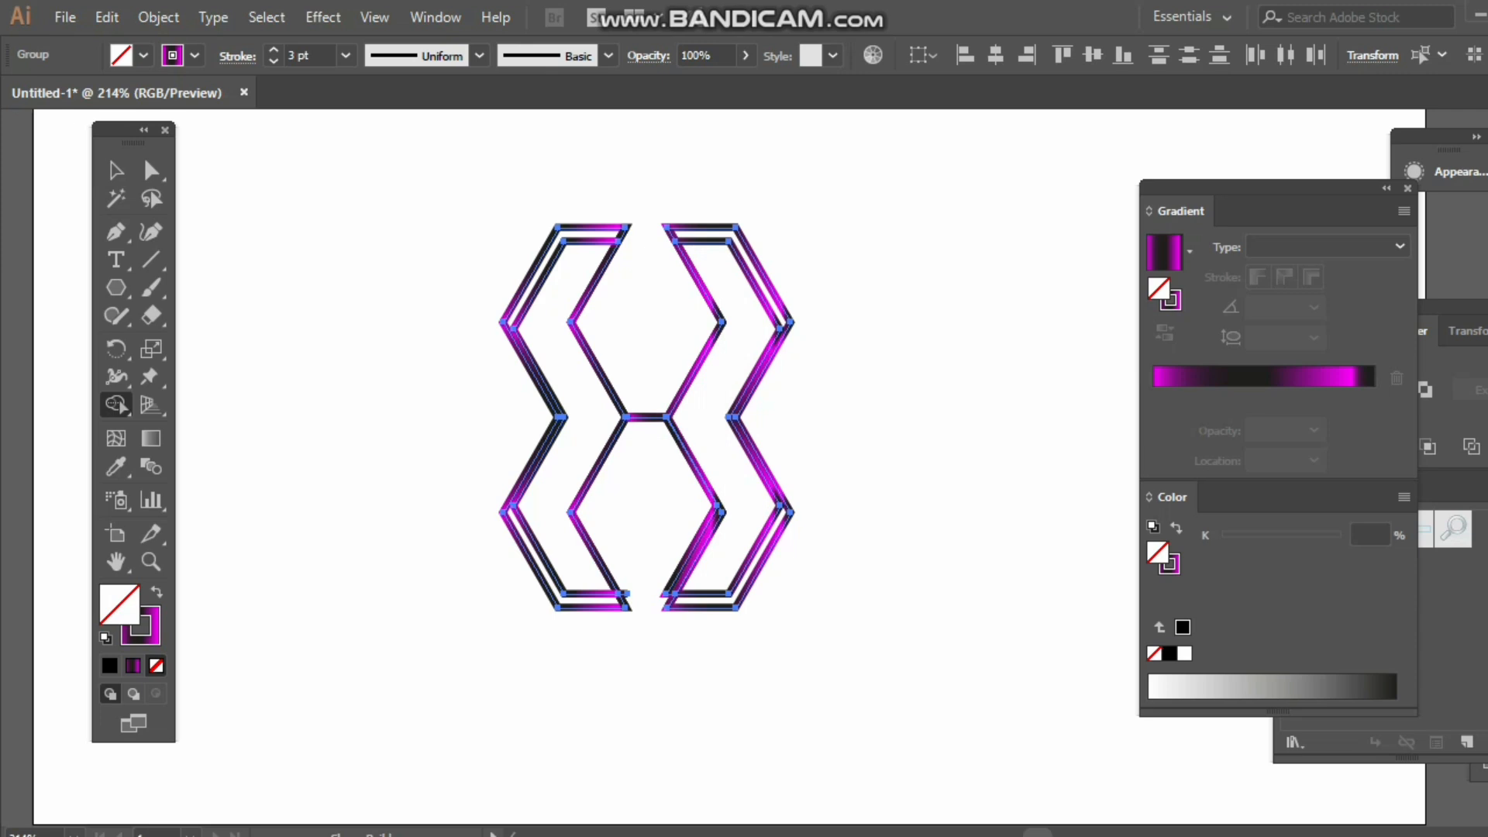
{"action": "left_click", "coordinate": [692, 550], "text": "alt"}
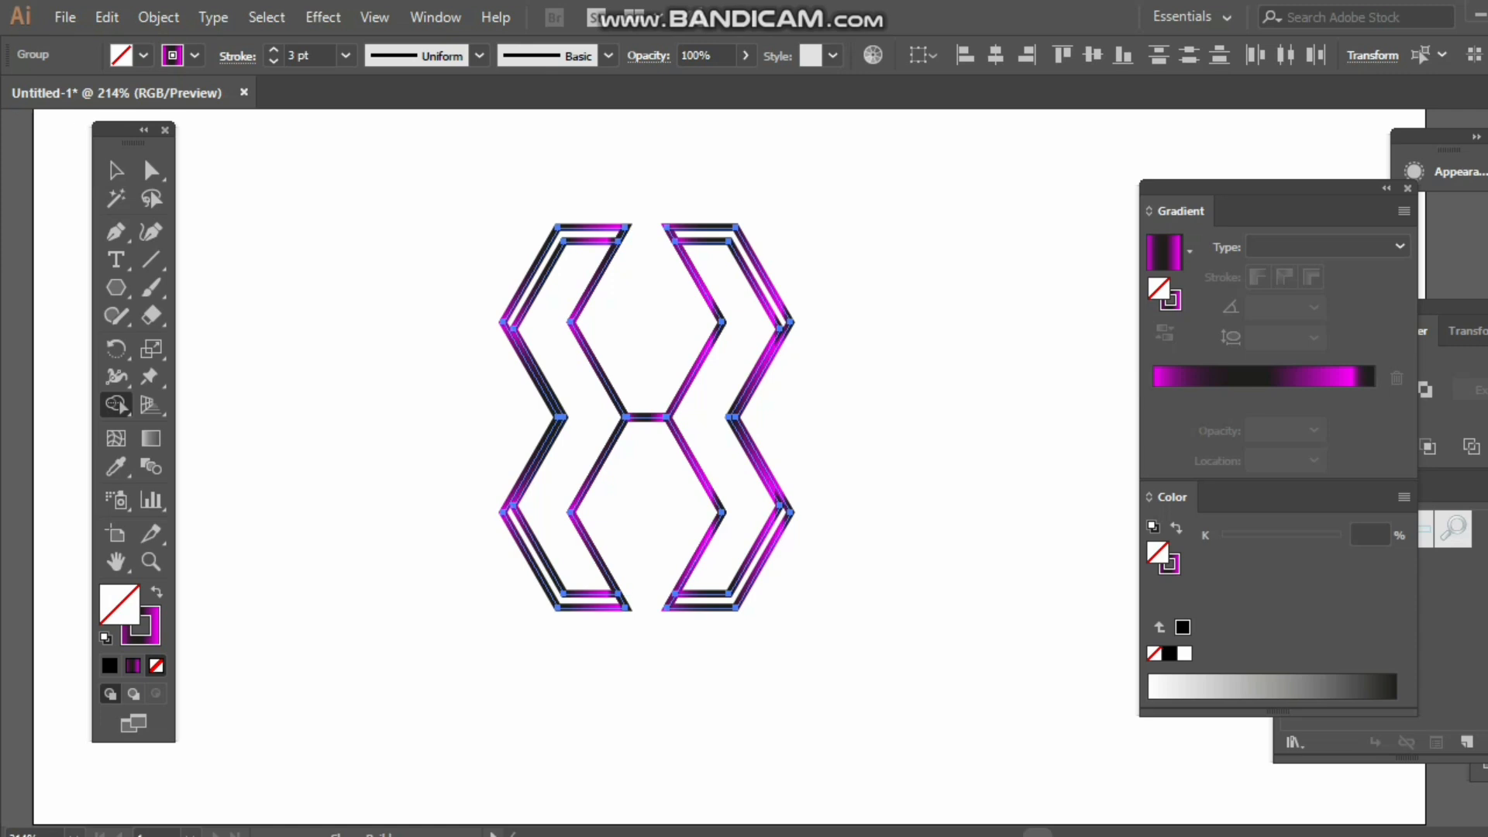
Step: Swap the gradient from stroke to fill and fill the left and right inner zigzag bands with the Shape Builder
{"action": "left_click", "coordinate": [584, 417]}
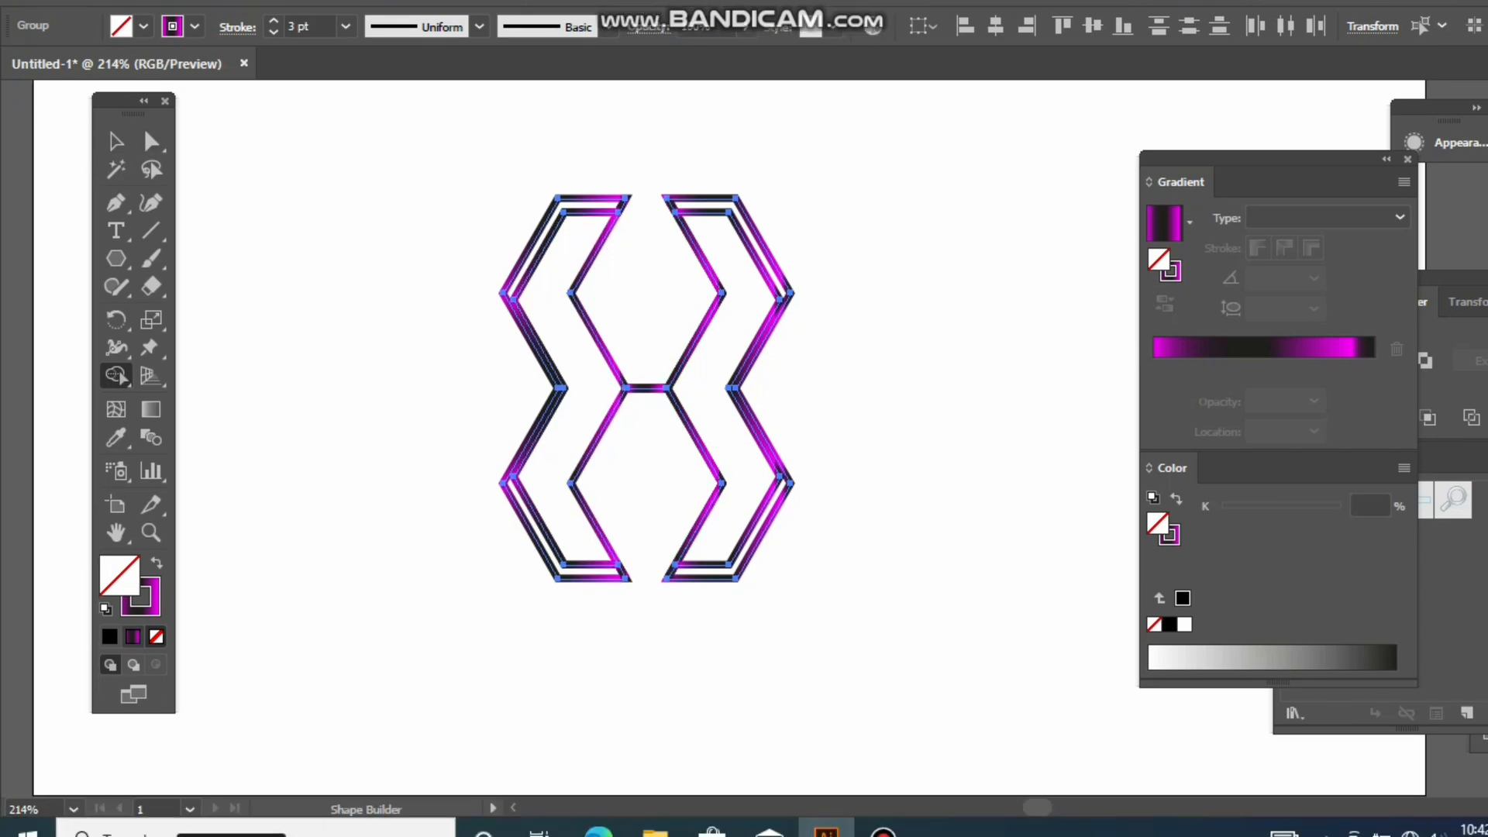
{"action": "key", "text": "shift+x"}
{"action": "left_click", "coordinate": [580, 395]}
{"action": "left_click", "coordinate": [704, 392]}
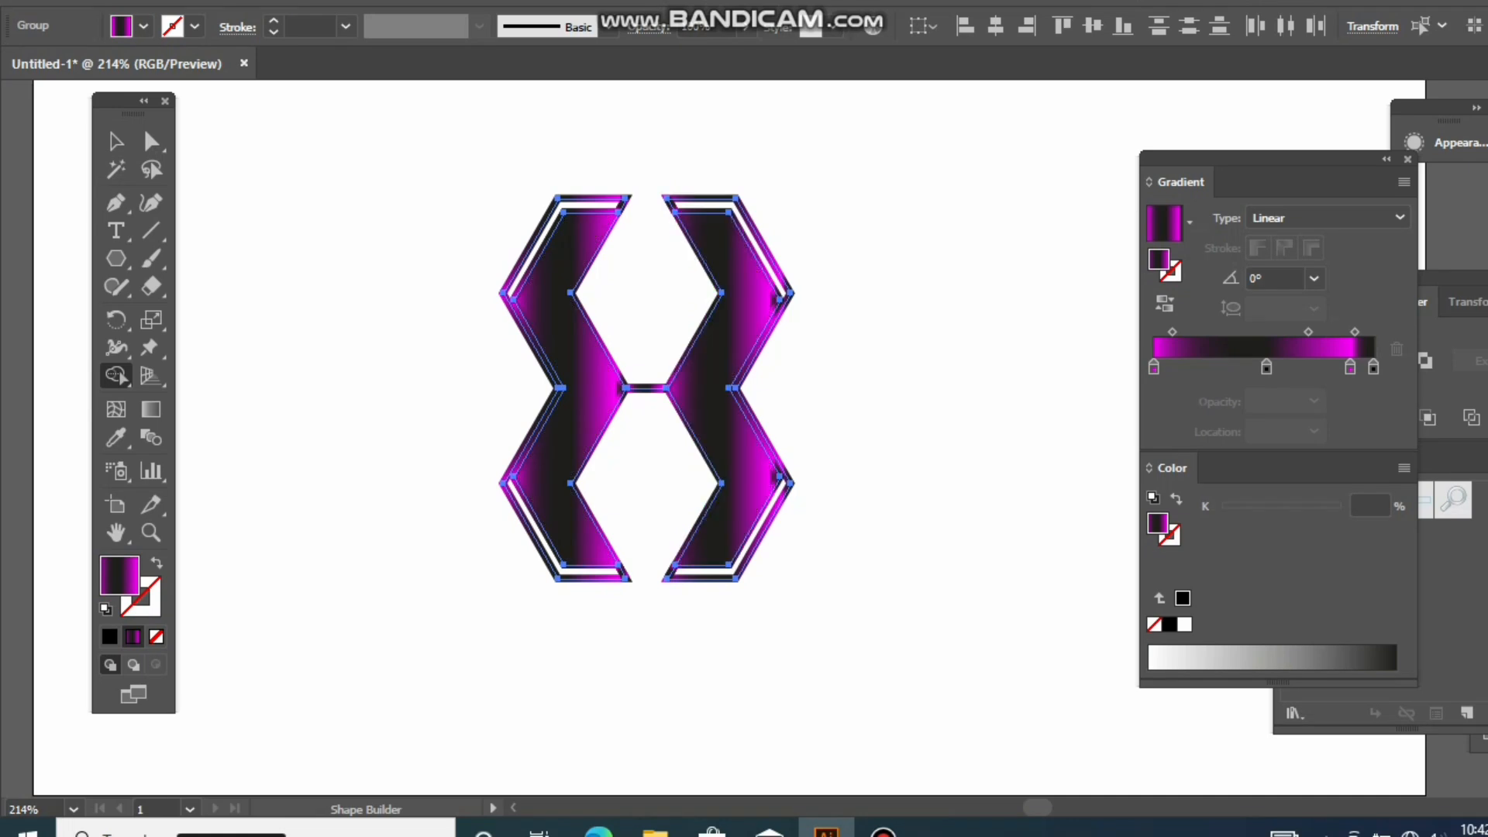
Step: Fill the narrow outer bands of both halves with the gradient, reversing its direction for the right half
{"action": "left_click", "coordinate": [533, 252]}
{"action": "left_click", "coordinate": [759, 260]}
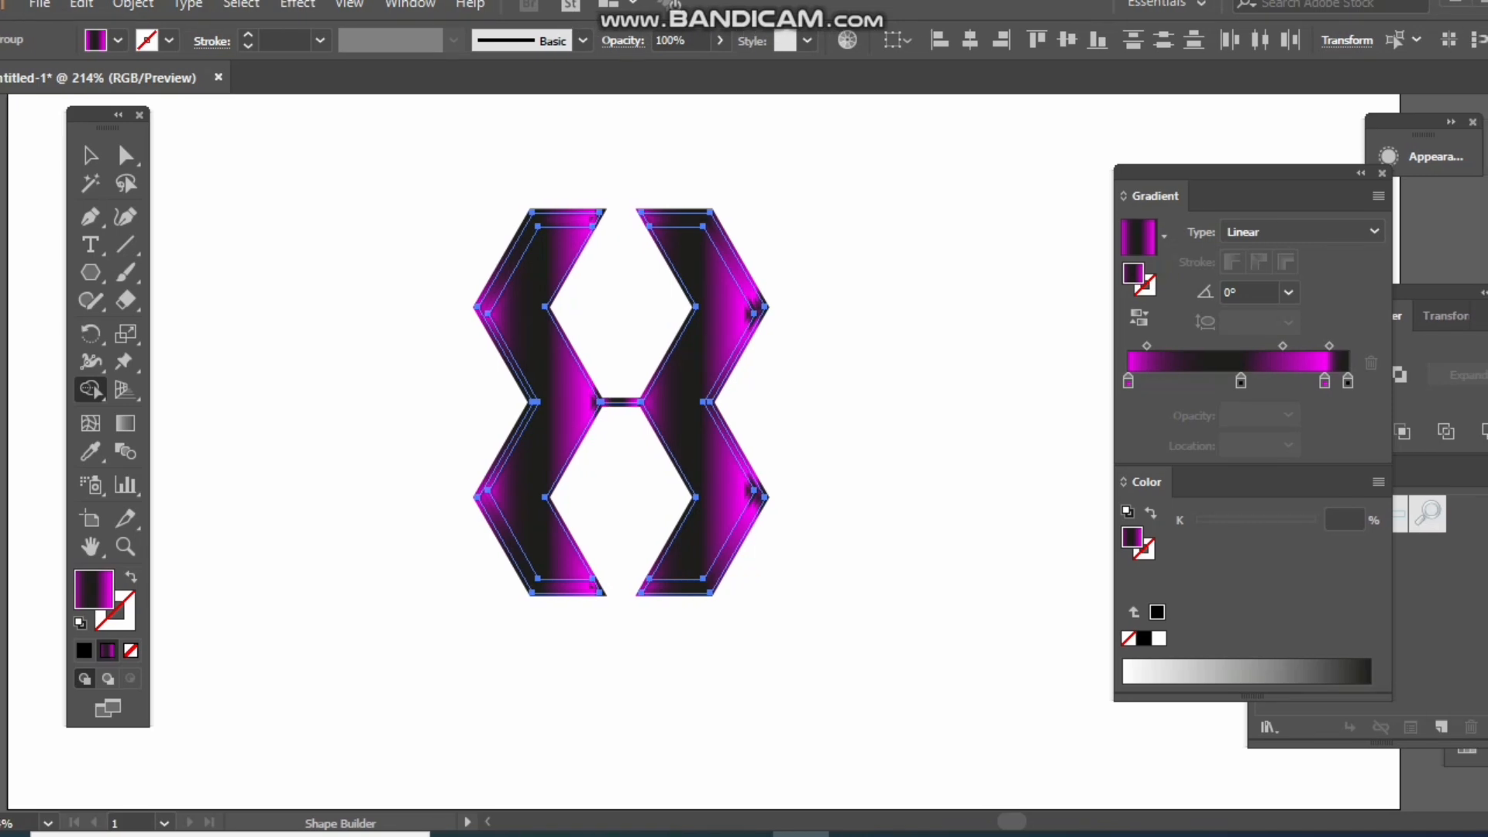
{"action": "left_click", "coordinate": [1165, 318]}
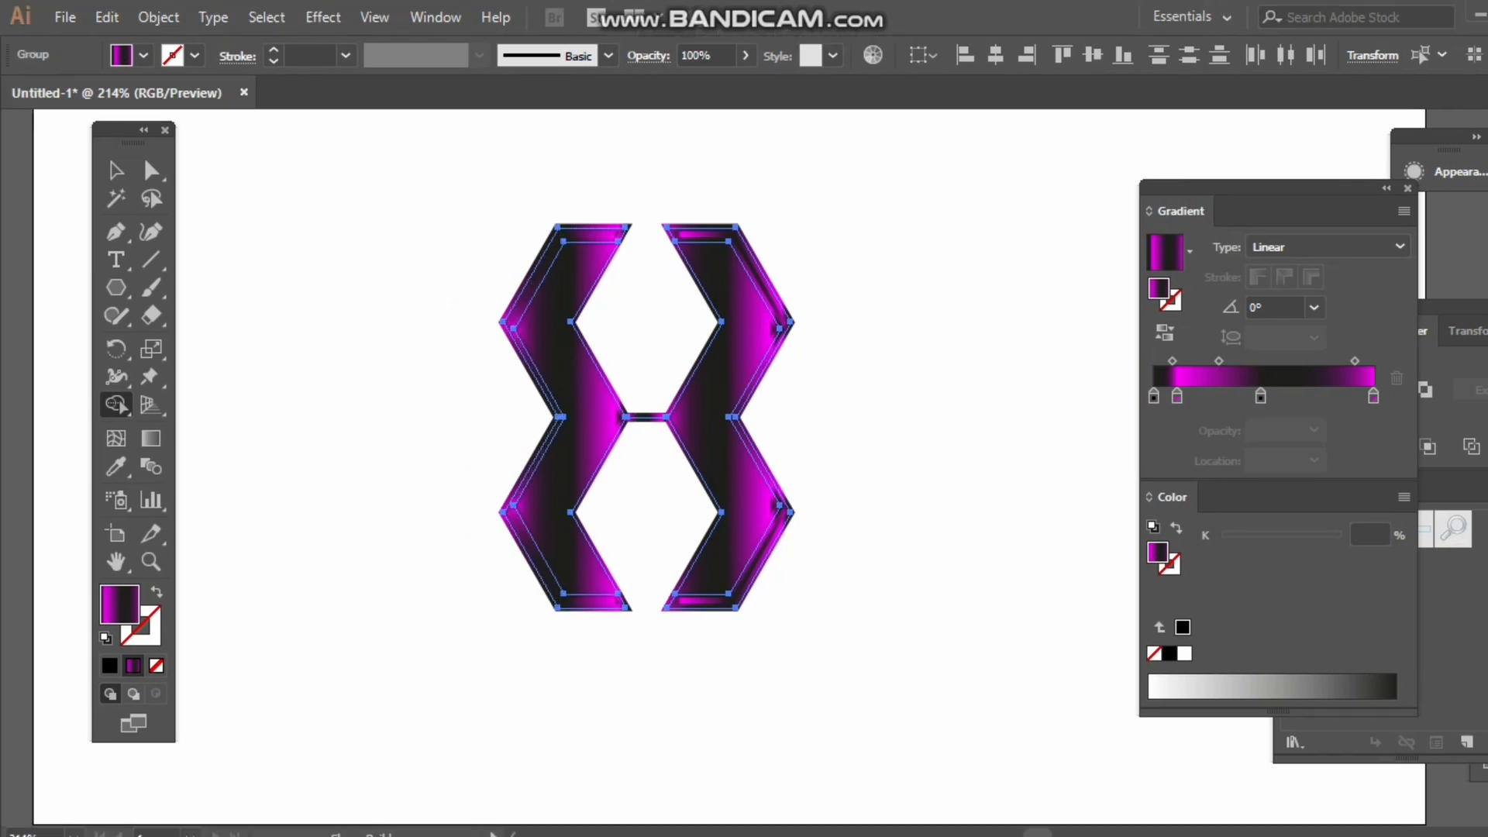
Step: Select the whole hexagon artwork, remove its stroke and deselect it
{"action": "left_click", "coordinate": [76, 158]}
{"action": "left_click_drag", "start_coordinate": [351, 241], "coordinate": [911, 665]}
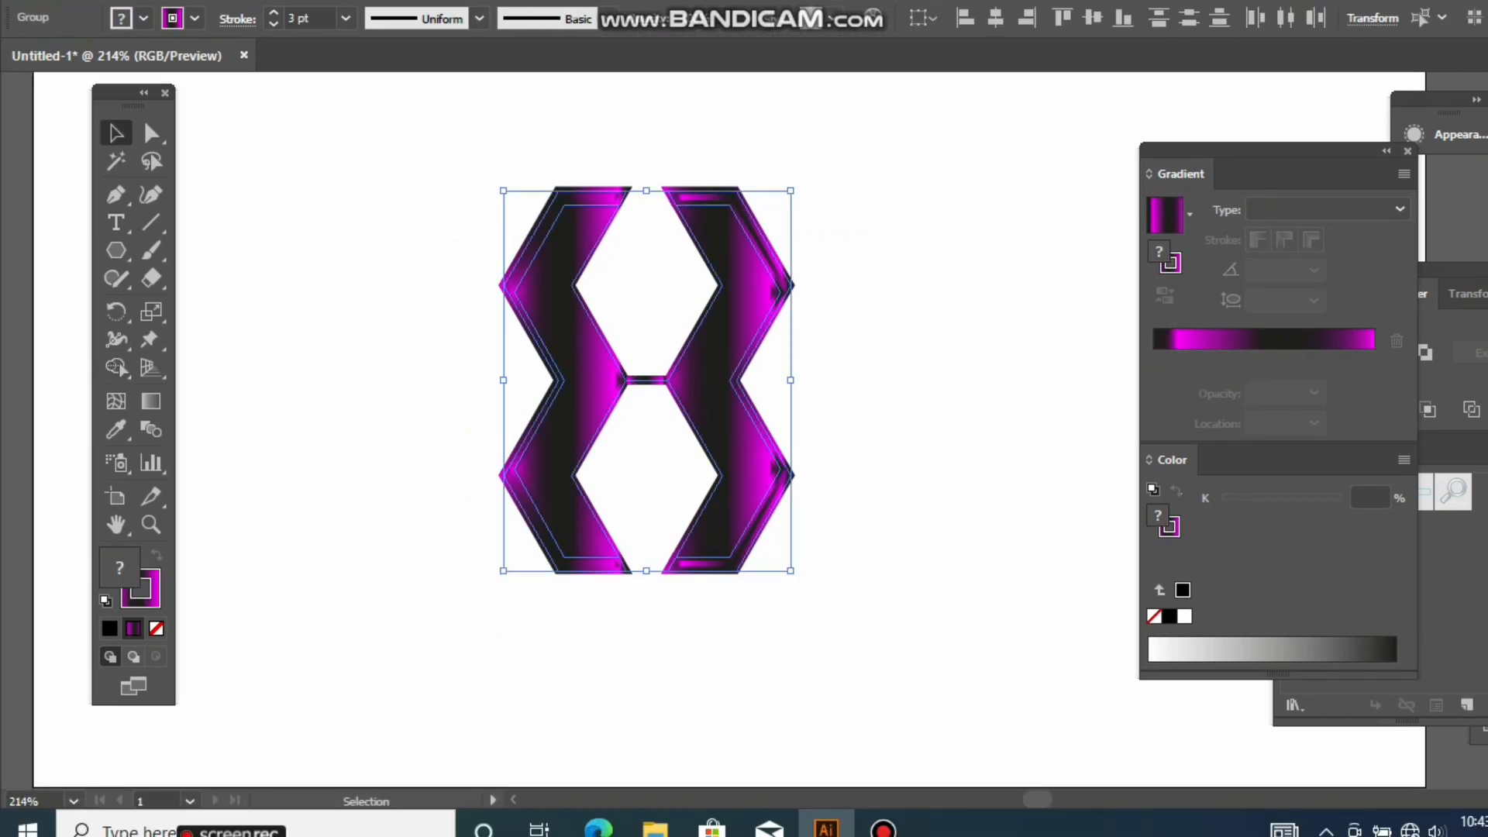
{"action": "left_click", "coordinate": [152, 599]}
{"action": "left_click", "coordinate": [156, 628]}
{"action": "left_click", "coordinate": [341, 675]}
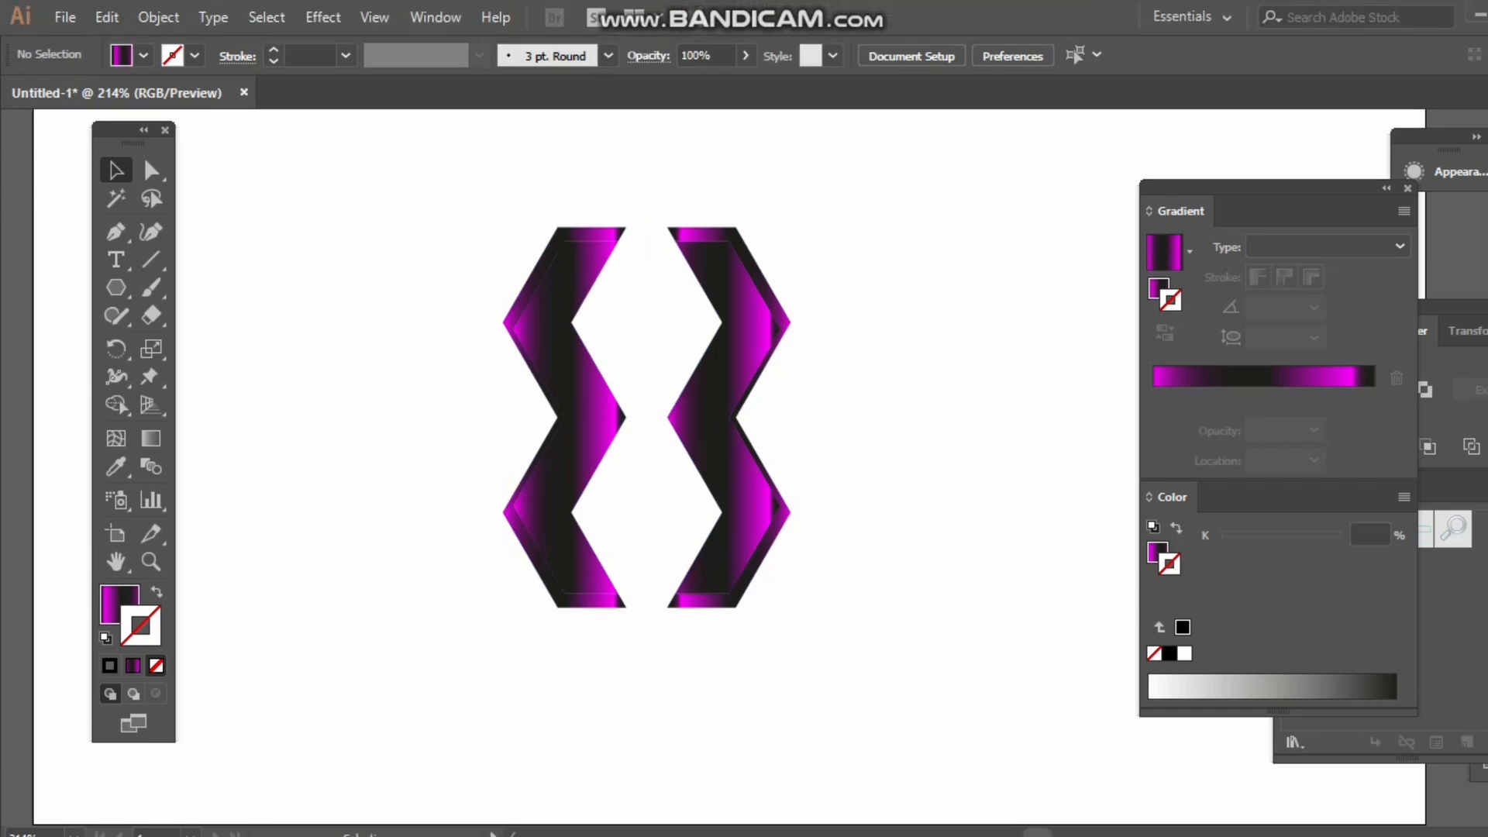
Step: Draw a horizontal line 19.35 px long joining the inner middle points of the two hexagon halves
{"action": "left_click_drag", "start_coordinate": [831, 628], "coordinate": [390, 520]}
{"action": "left_click", "coordinate": [151, 220]}
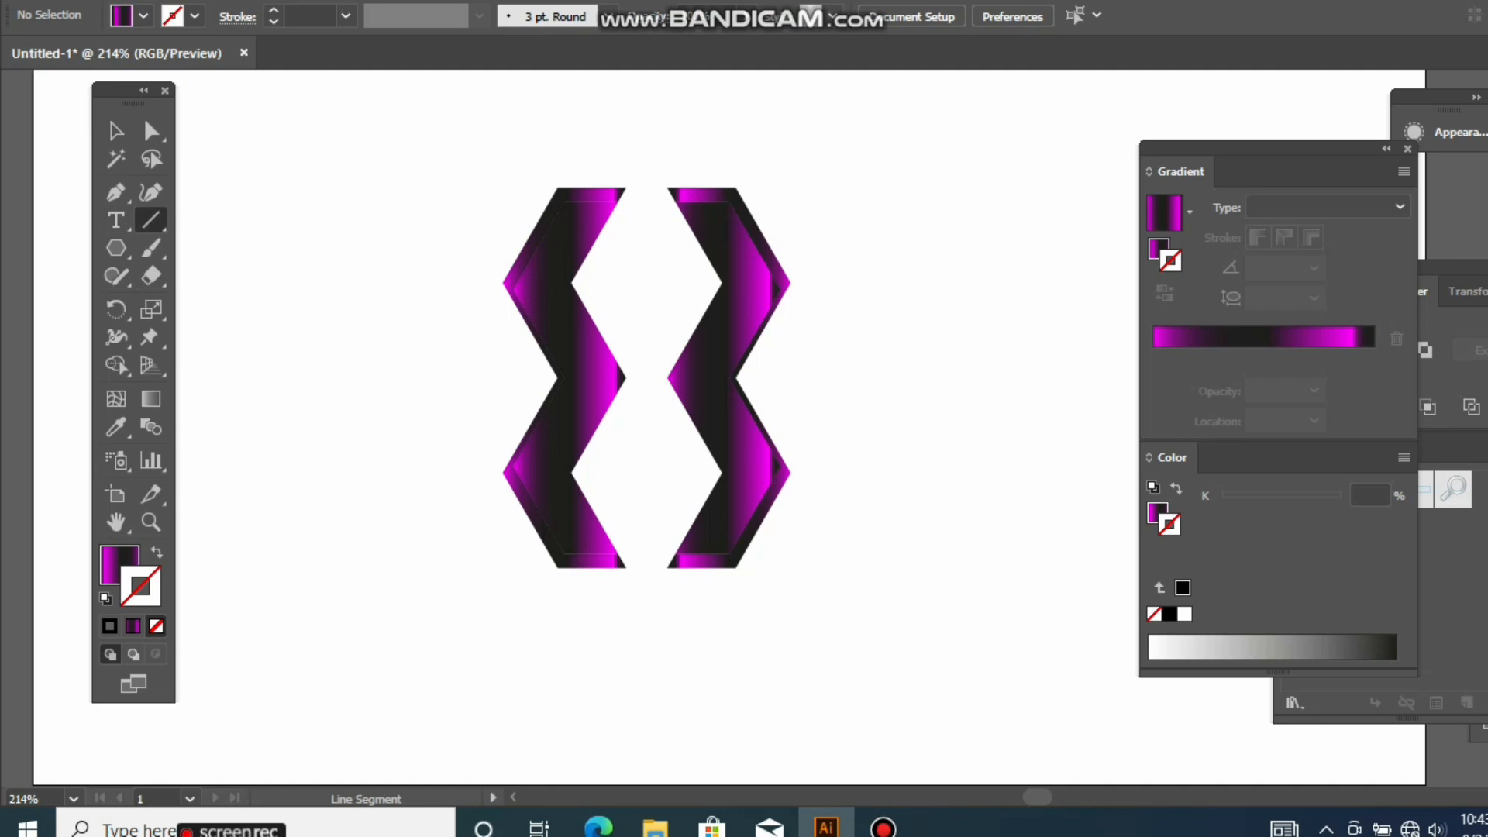
{"action": "left_click_drag", "start_coordinate": [627, 378], "coordinate": [670, 380]}
{"action": "key", "text": "Return"}
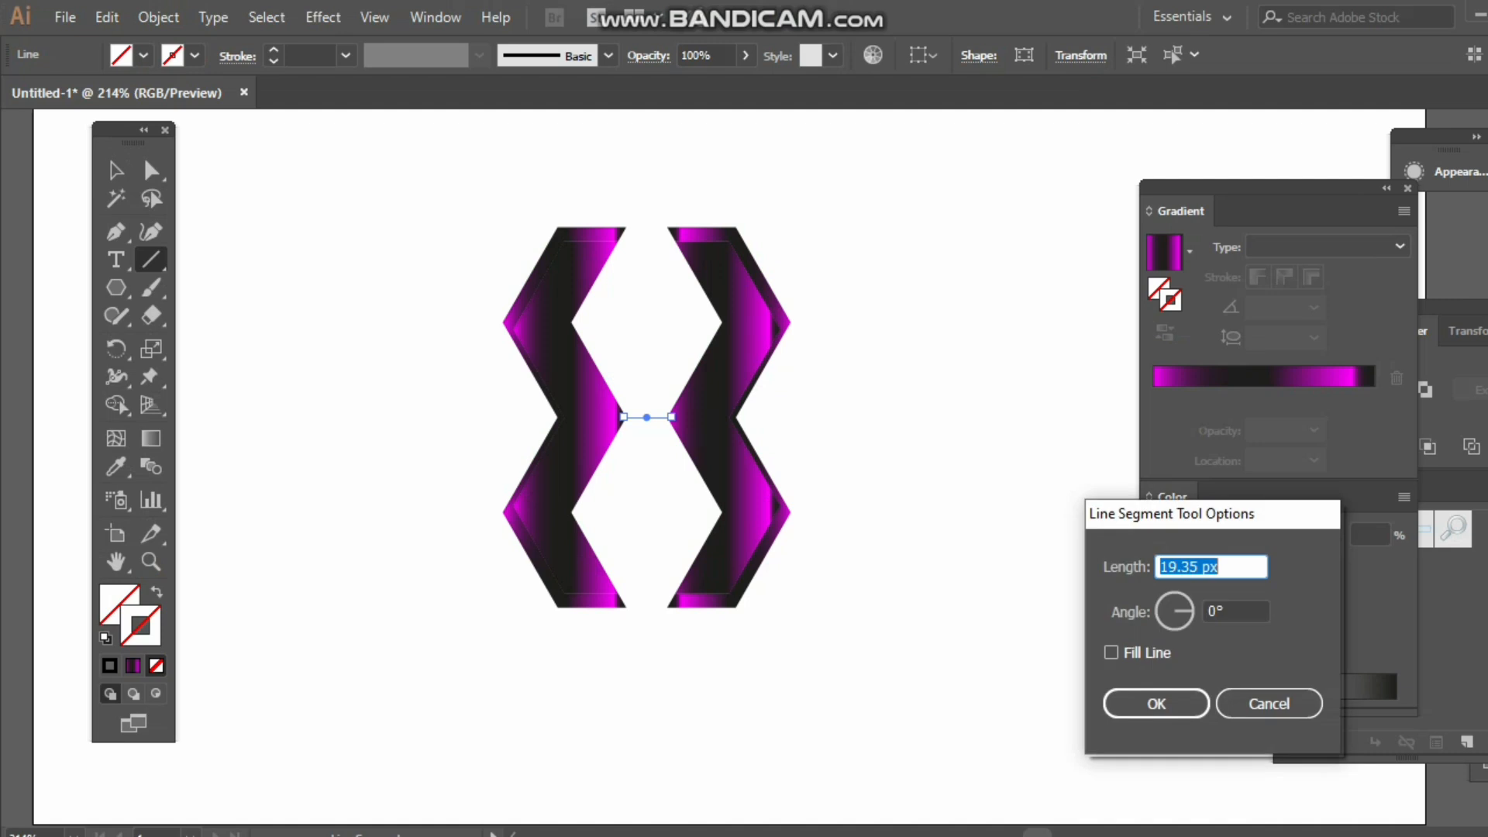
{"action": "key", "text": "Return"}
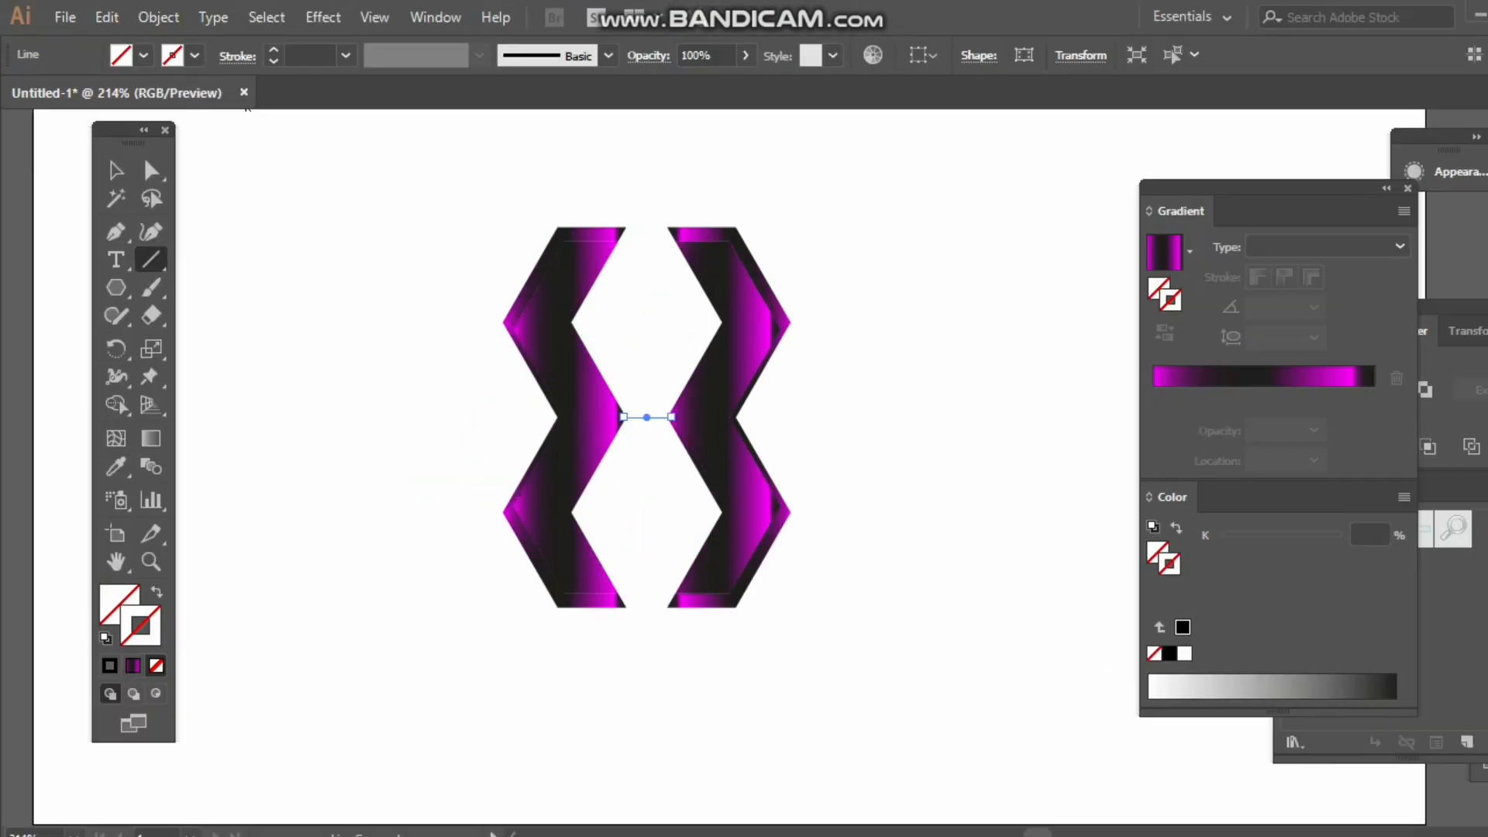
Step: Give the connecting line a 4 pt stroke with the magenta-and-black gradient
{"action": "left_click", "coordinate": [273, 50]}
{"action": "left_click", "coordinate": [274, 50]}
{"action": "left_click", "coordinate": [274, 51]}
{"action": "left_click", "coordinate": [274, 51]}
{"action": "left_click", "coordinate": [274, 50]}
{"action": "left_click", "coordinate": [274, 51]}
{"action": "left_click", "coordinate": [274, 51]}
{"action": "left_click", "coordinate": [1110, 673]}
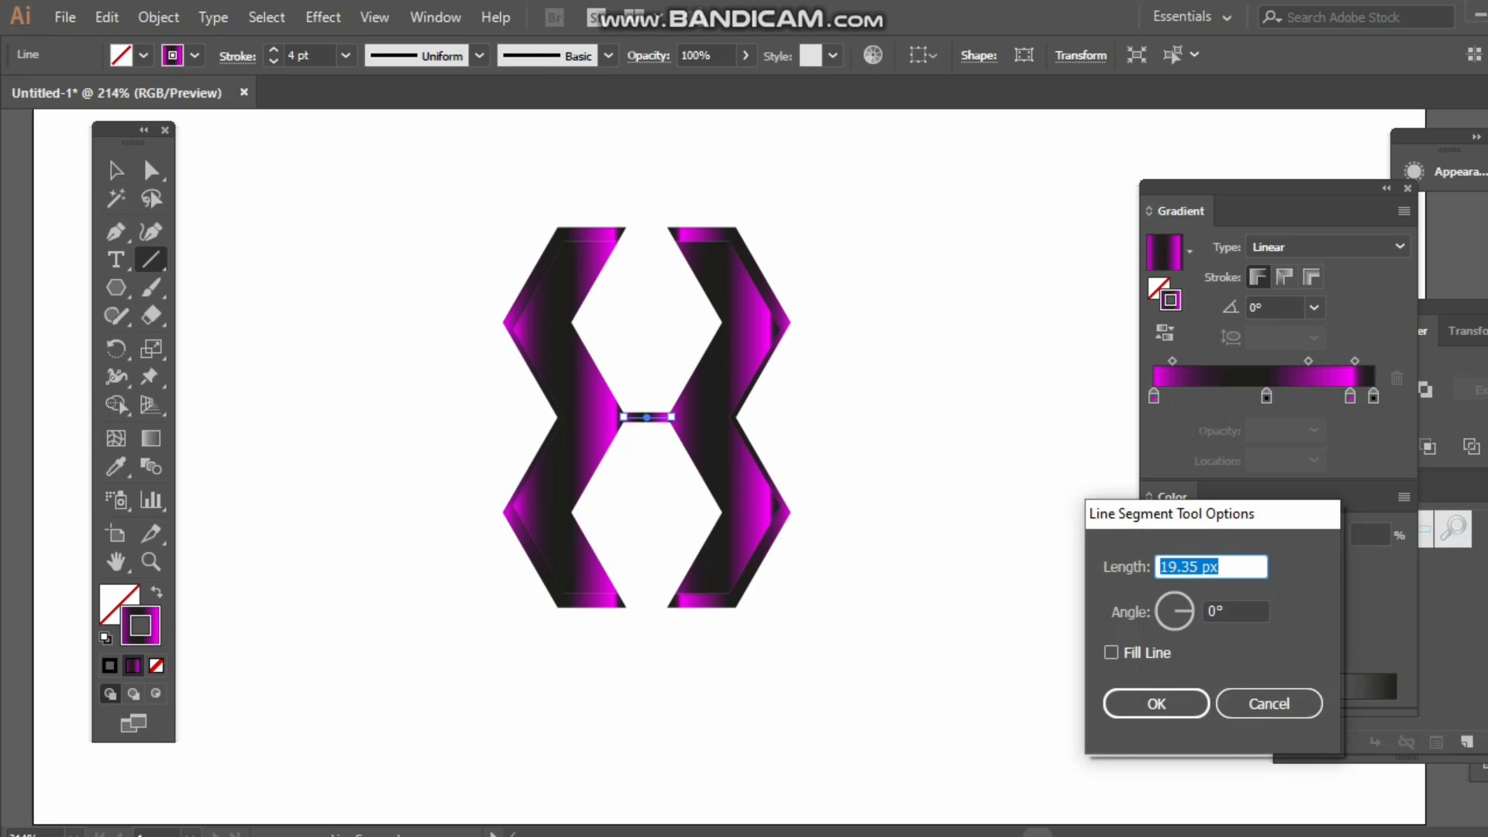
{"action": "left_click", "coordinate": [1269, 704]}
Step: Select the two hexagon halves and the connecting line and group them
{"action": "left_click", "coordinate": [117, 171]}
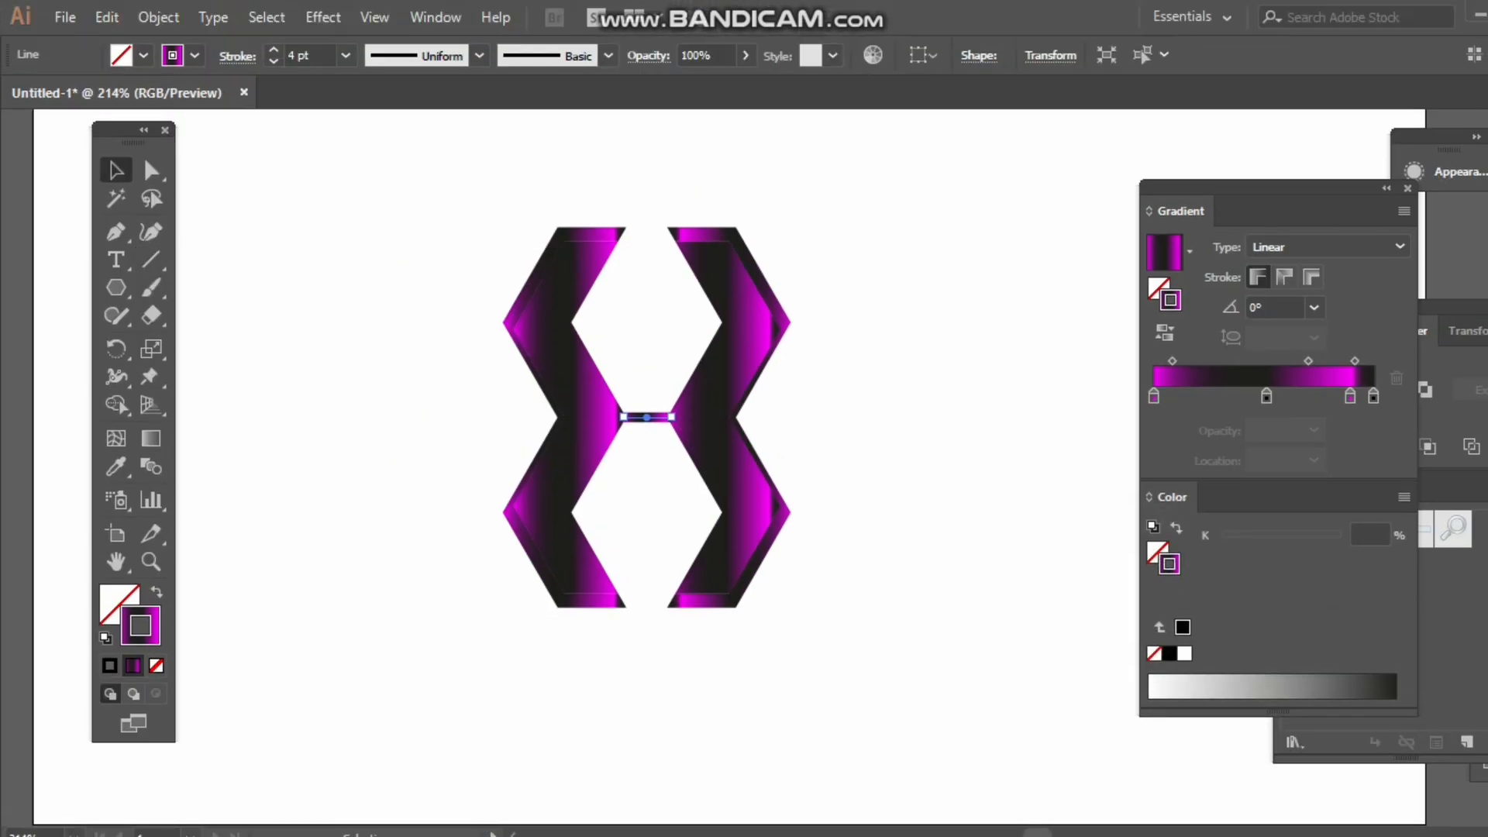
{"action": "key", "text": "ctrl+shift+a"}
{"action": "left_click_drag", "start_coordinate": [473, 152], "coordinate": [826, 698]}
{"action": "right_click", "coordinate": [716, 420]}
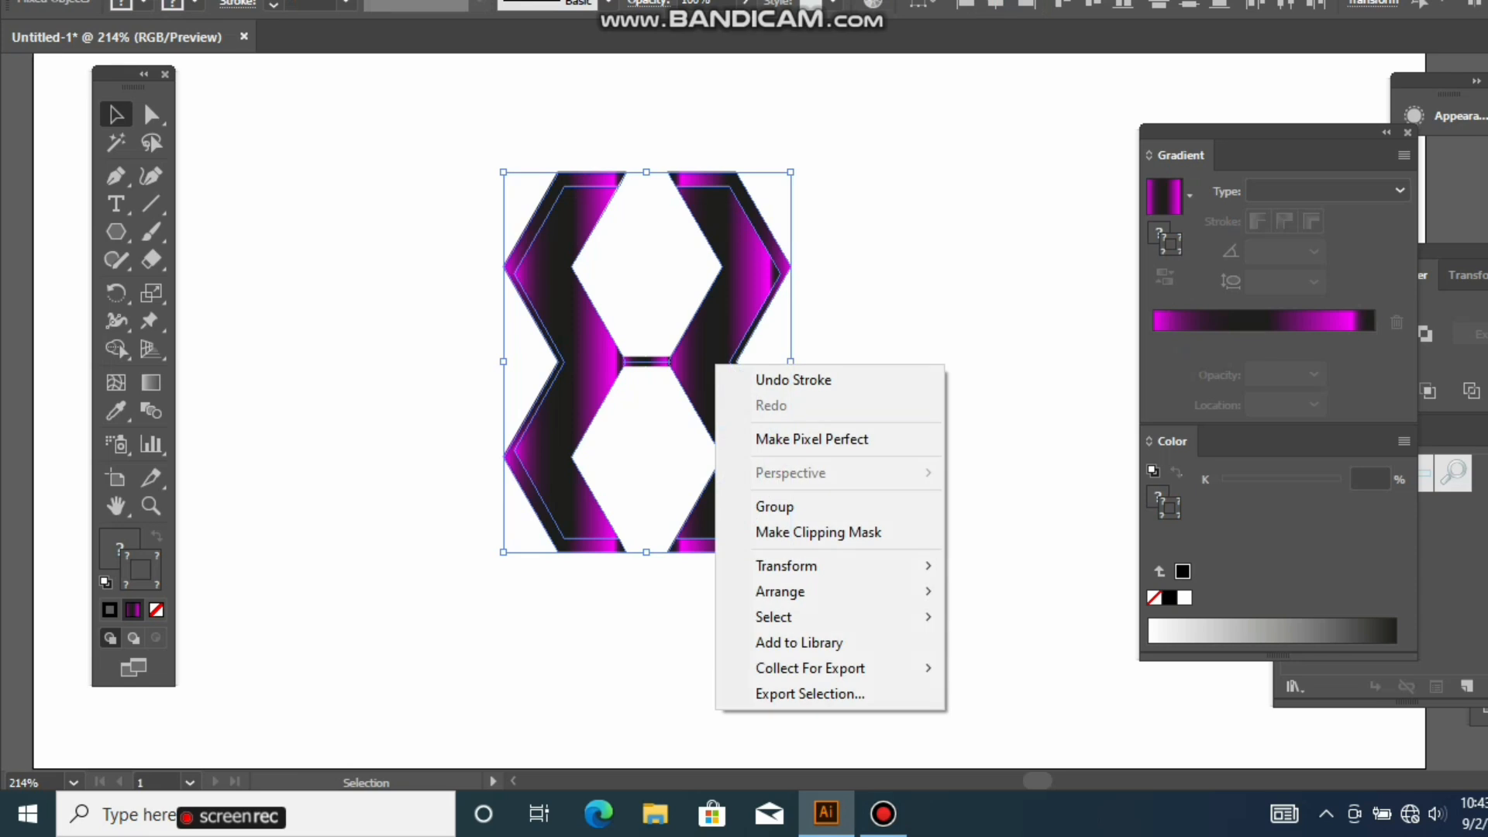
{"action": "left_click", "coordinate": [775, 506]}
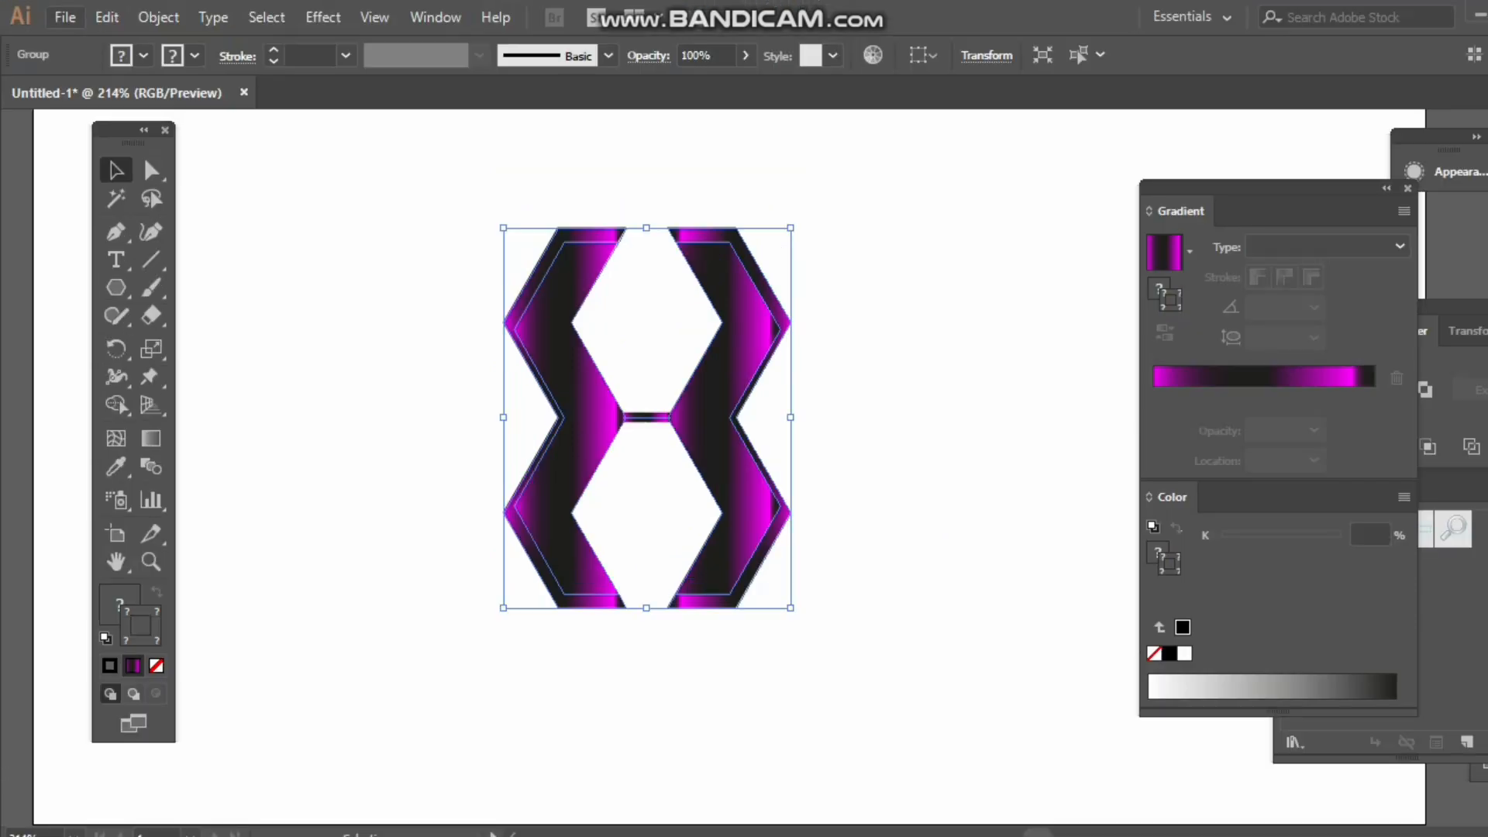
{"action": "left_click", "coordinate": [65, 17]}
{"action": "mouse_move", "coordinate": [106, 17]}
{"action": "left_click", "coordinate": [143, 129]}
{"action": "left_click", "coordinate": [107, 17]}
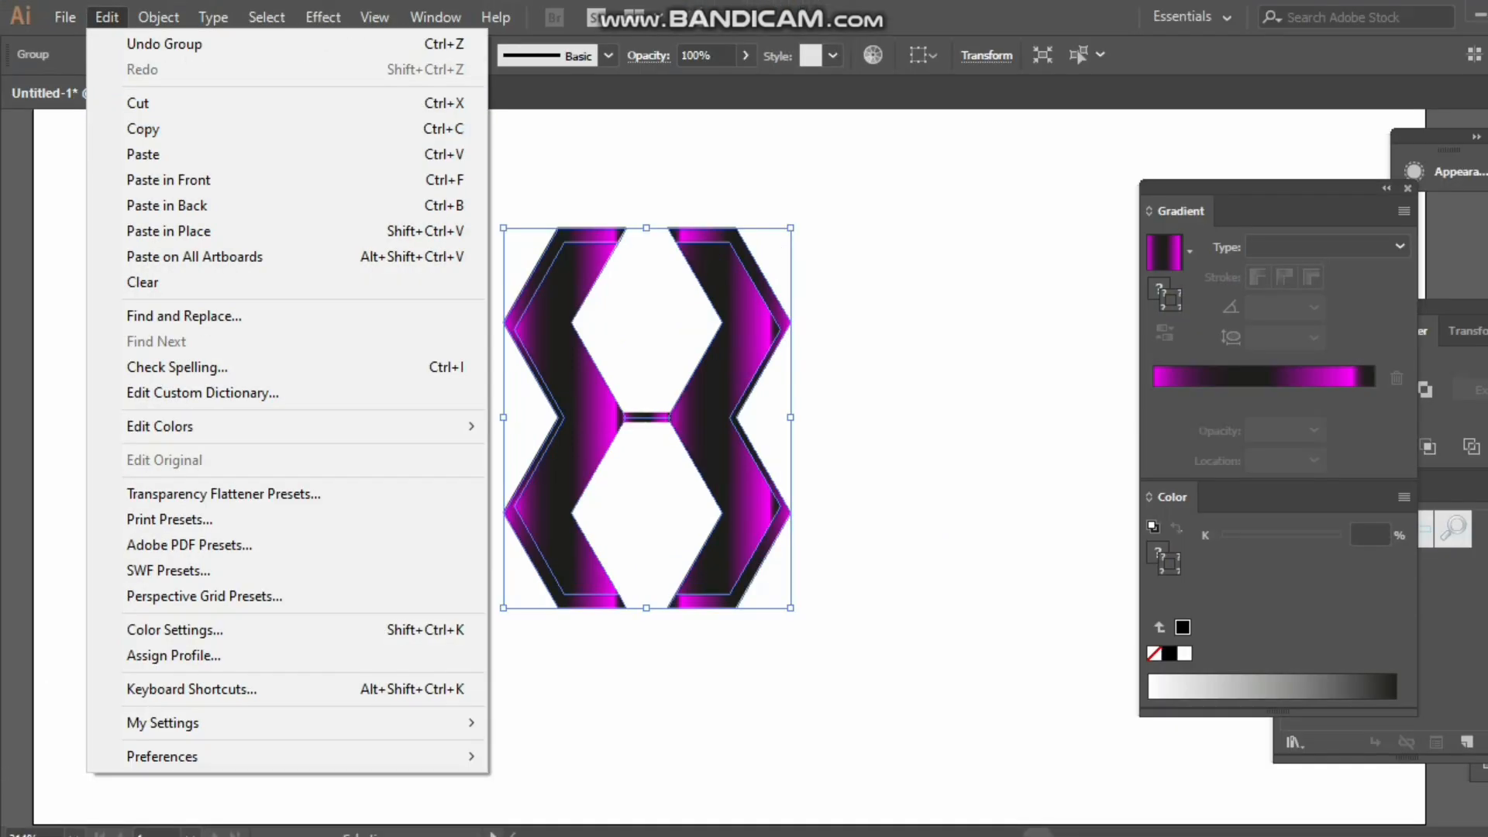
{"action": "left_click", "coordinate": [914, 348]}
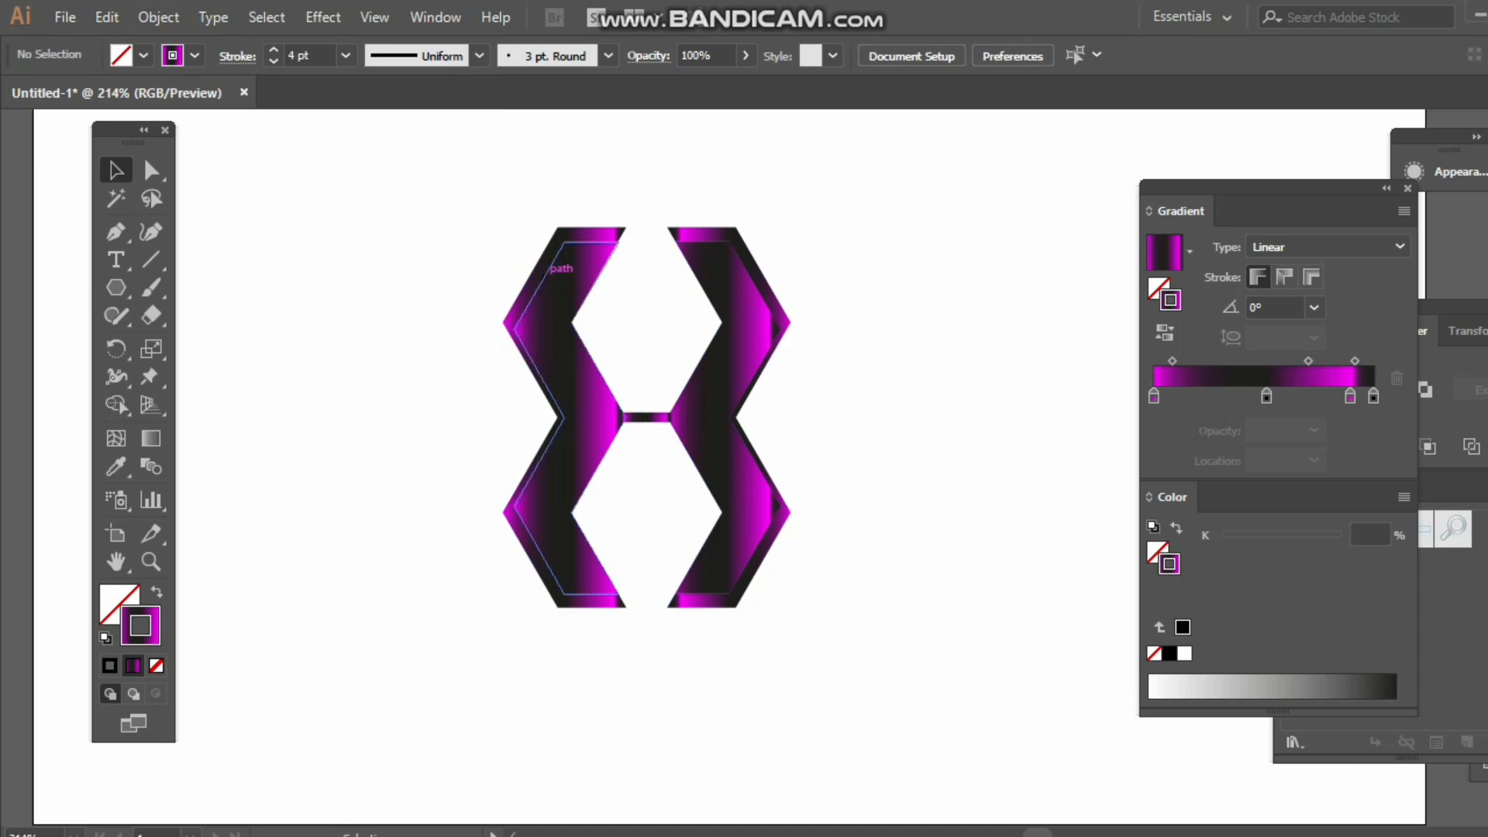
{"action": "right_click", "coordinate": [704, 402]}
{"action": "left_click", "coordinate": [984, 496]}
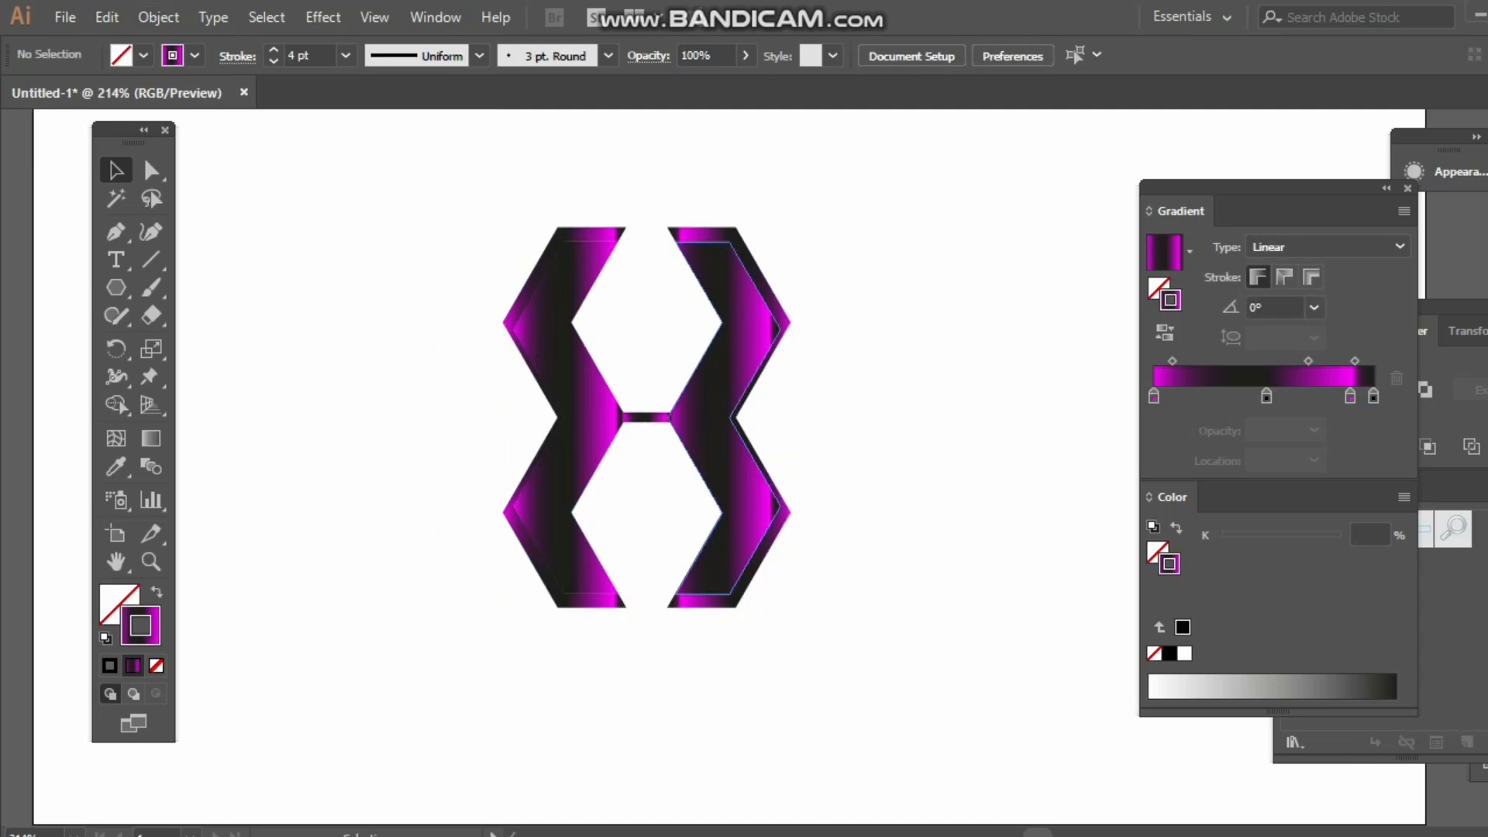
Step: Scale the grouped hexagon logo down slightly about its centre and deselect it
{"action": "left_click", "coordinate": [717, 411]}
{"action": "left_click_drag", "start_coordinate": [790, 605], "coordinate": [776, 585]}
{"action": "left_click", "coordinate": [845, 542]}
Step: Draw a thin rounded bar below the logo, wider than the hexagons, with the gradient as its fill and no stroke
{"action": "right_click", "coordinate": [116, 285]}
{"action": "left_click", "coordinate": [260, 311]}
{"action": "left_click_drag", "start_coordinate": [629, 635], "coordinate": [792, 645]}
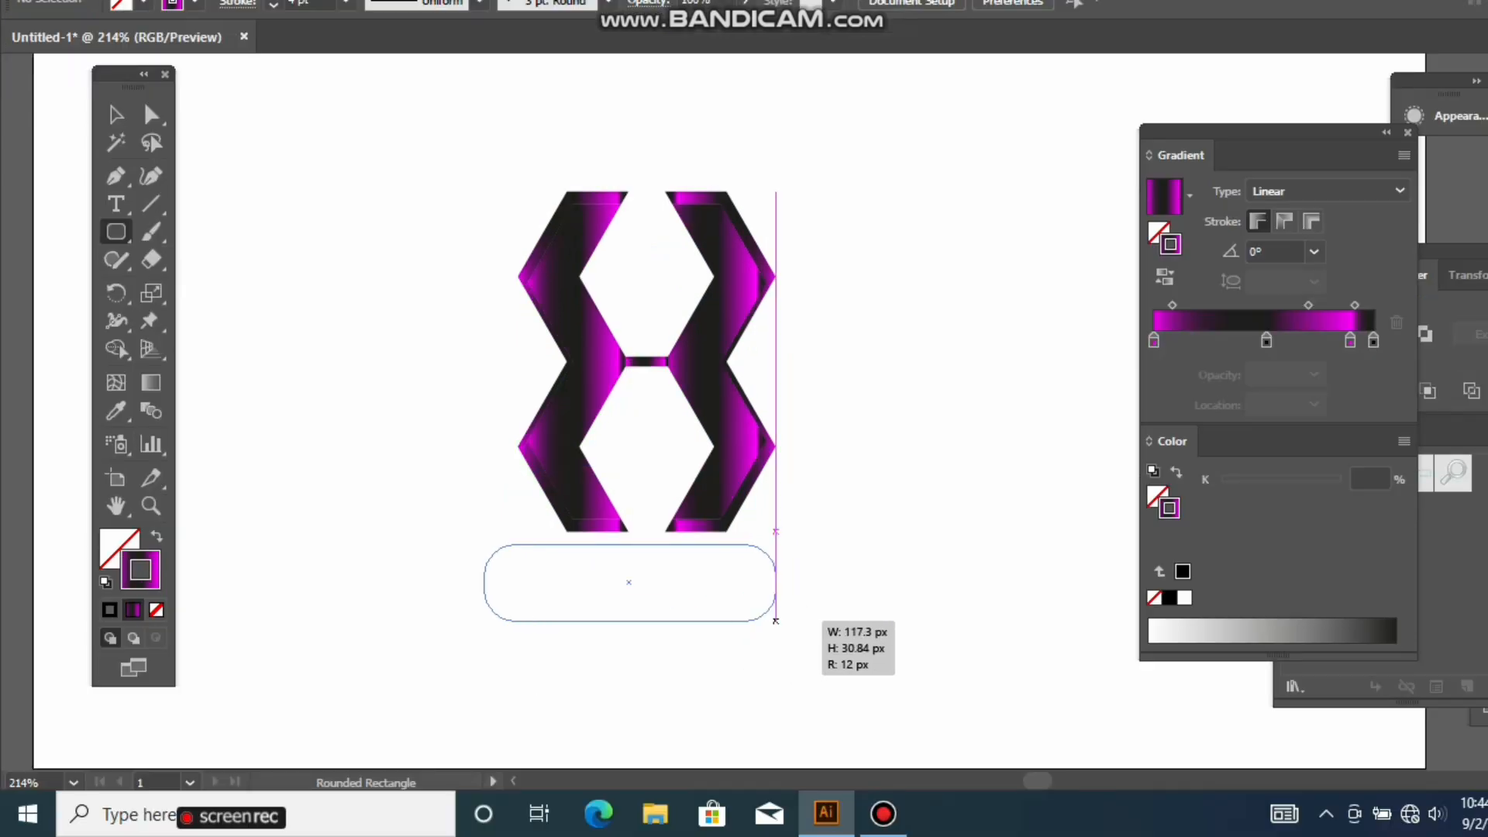
{"action": "left_click_drag", "start_coordinate": [792, 592], "coordinate": [809, 592]}
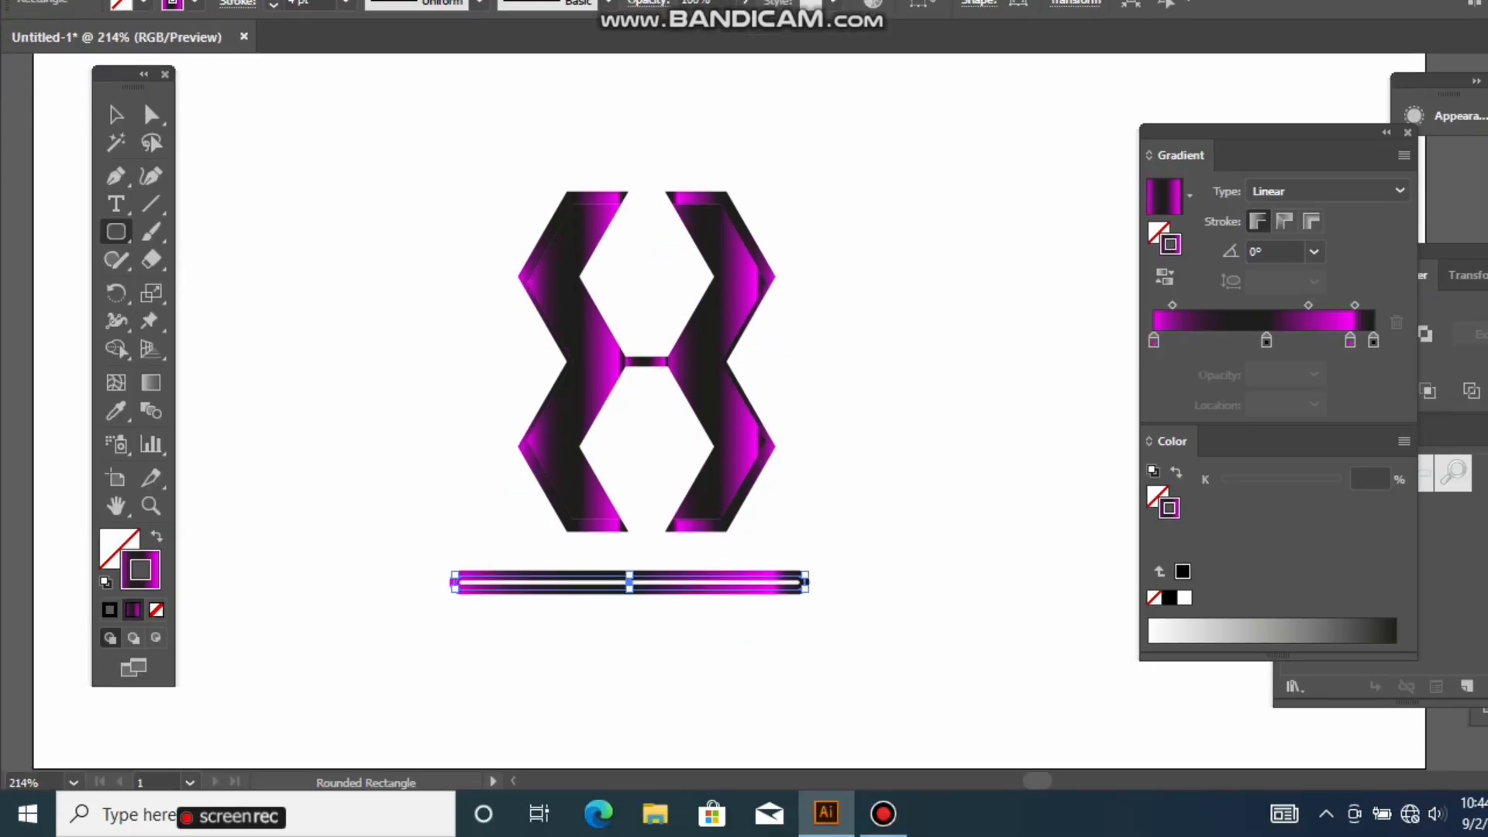
{"action": "key", "text": "shift+x"}
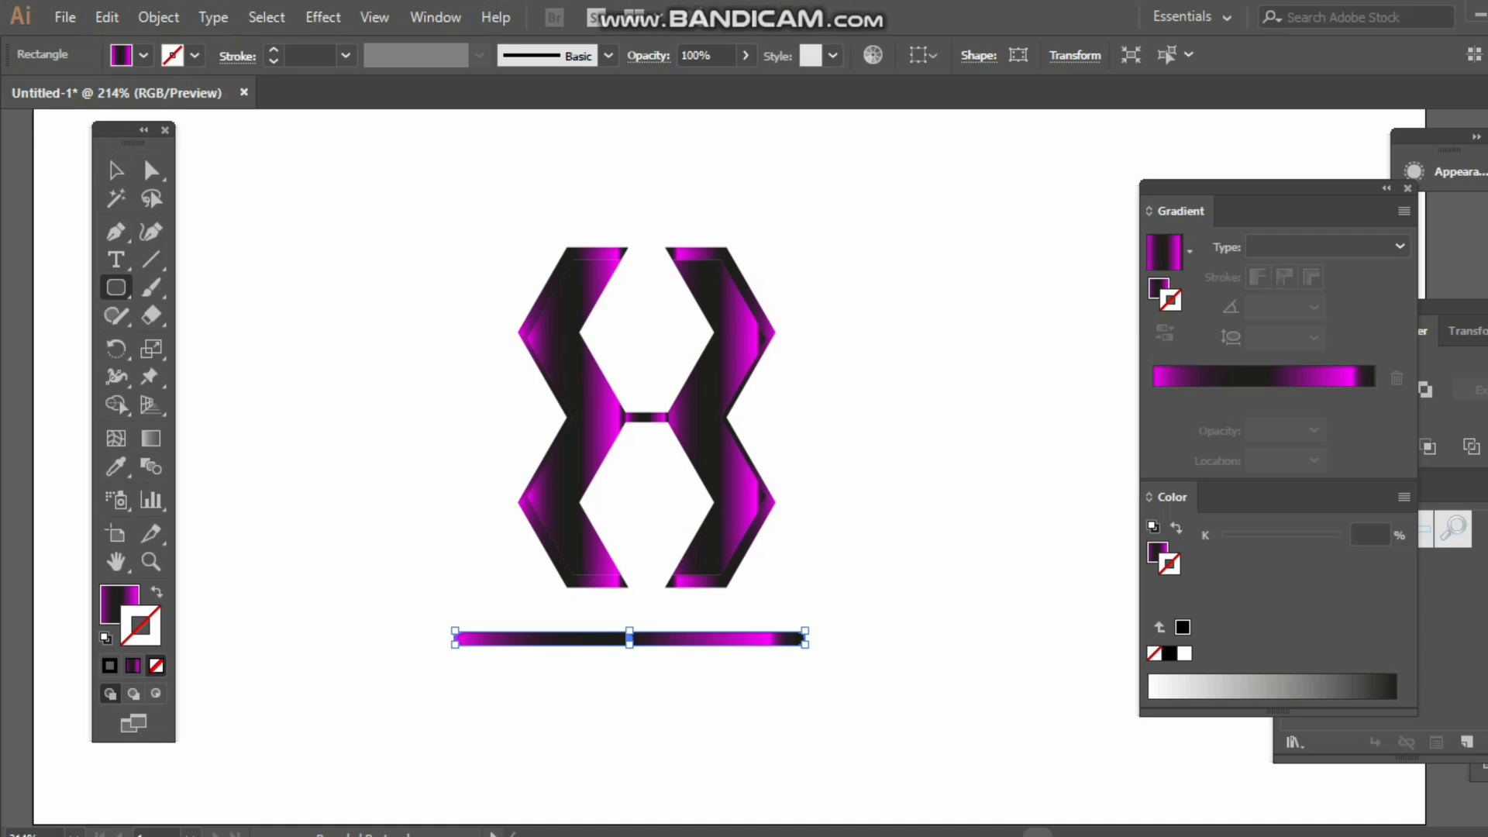
Step: Align the logo and the bar to their horizontal centres, and duplicate the bar about 48 px straight below
{"action": "key", "text": "v"}
{"action": "key", "text": "ctrl+a"}
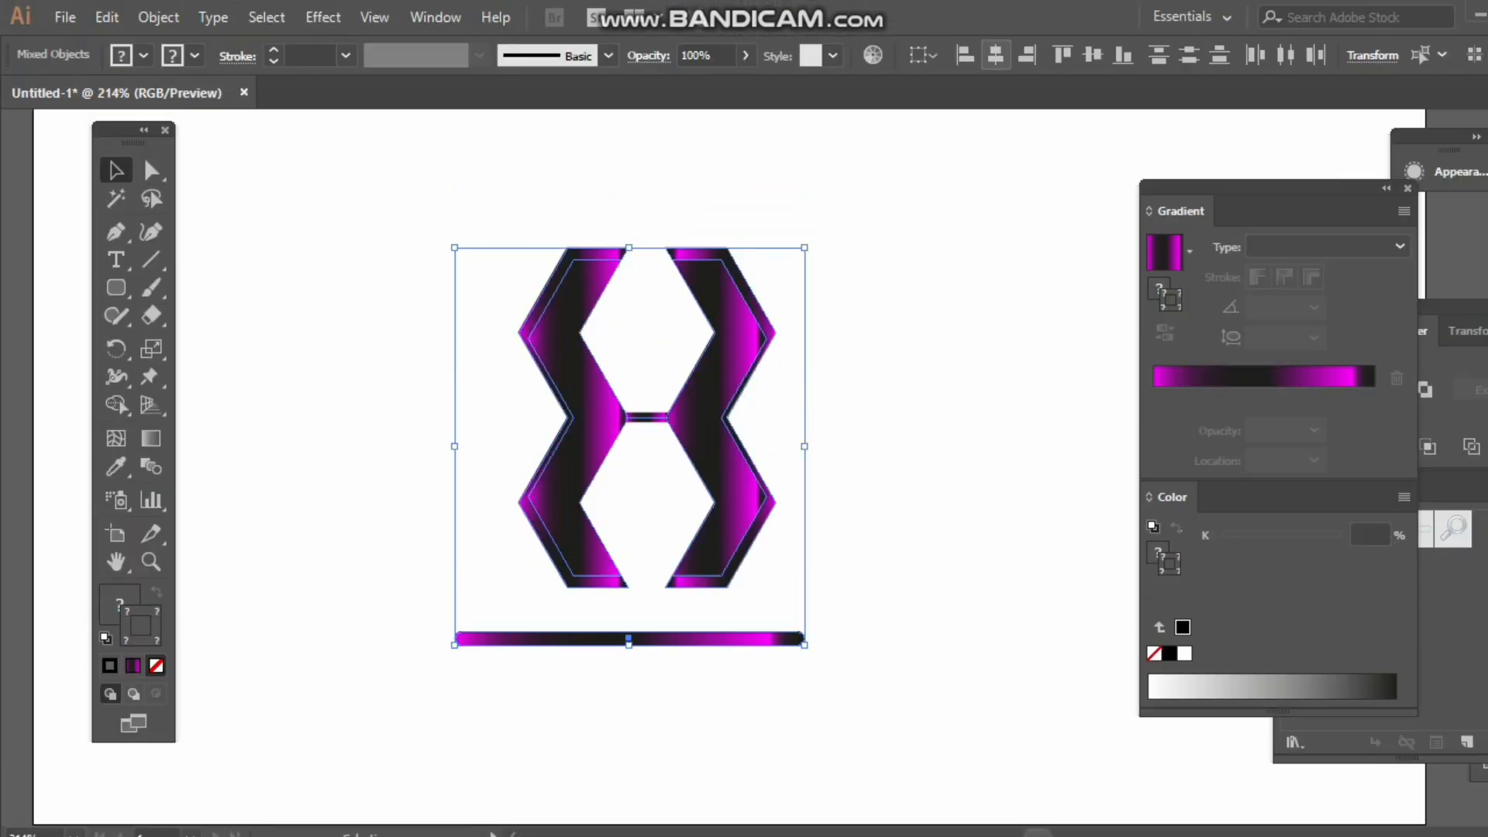
{"action": "key", "text": "ctrl+shift+a"}
{"action": "left_click_drag", "start_coordinate": [639, 638], "coordinate": [639, 758]}
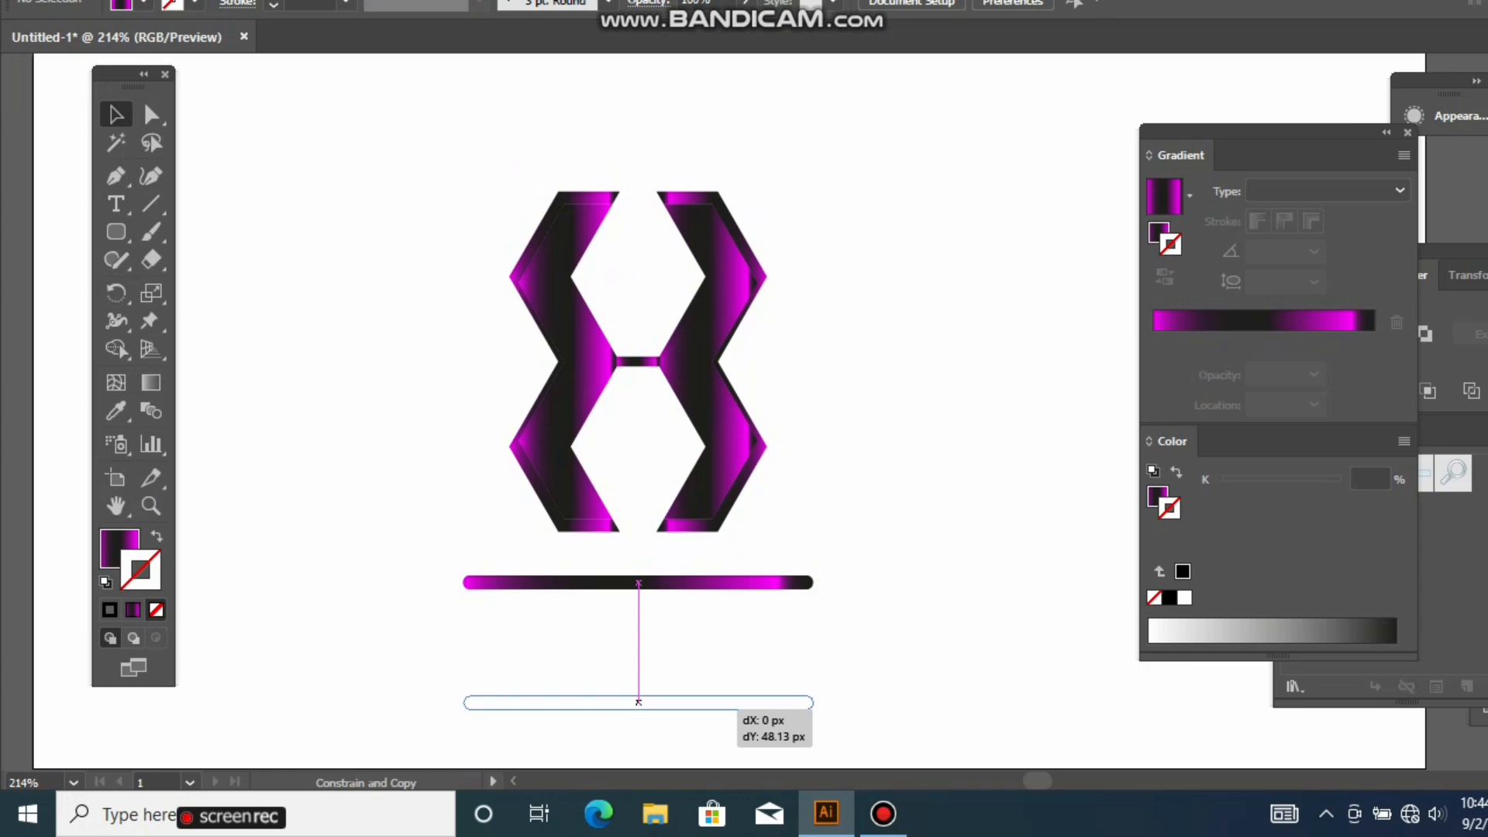
{"action": "left_click_drag", "start_coordinate": [638, 702], "coordinate": [638, 703]}
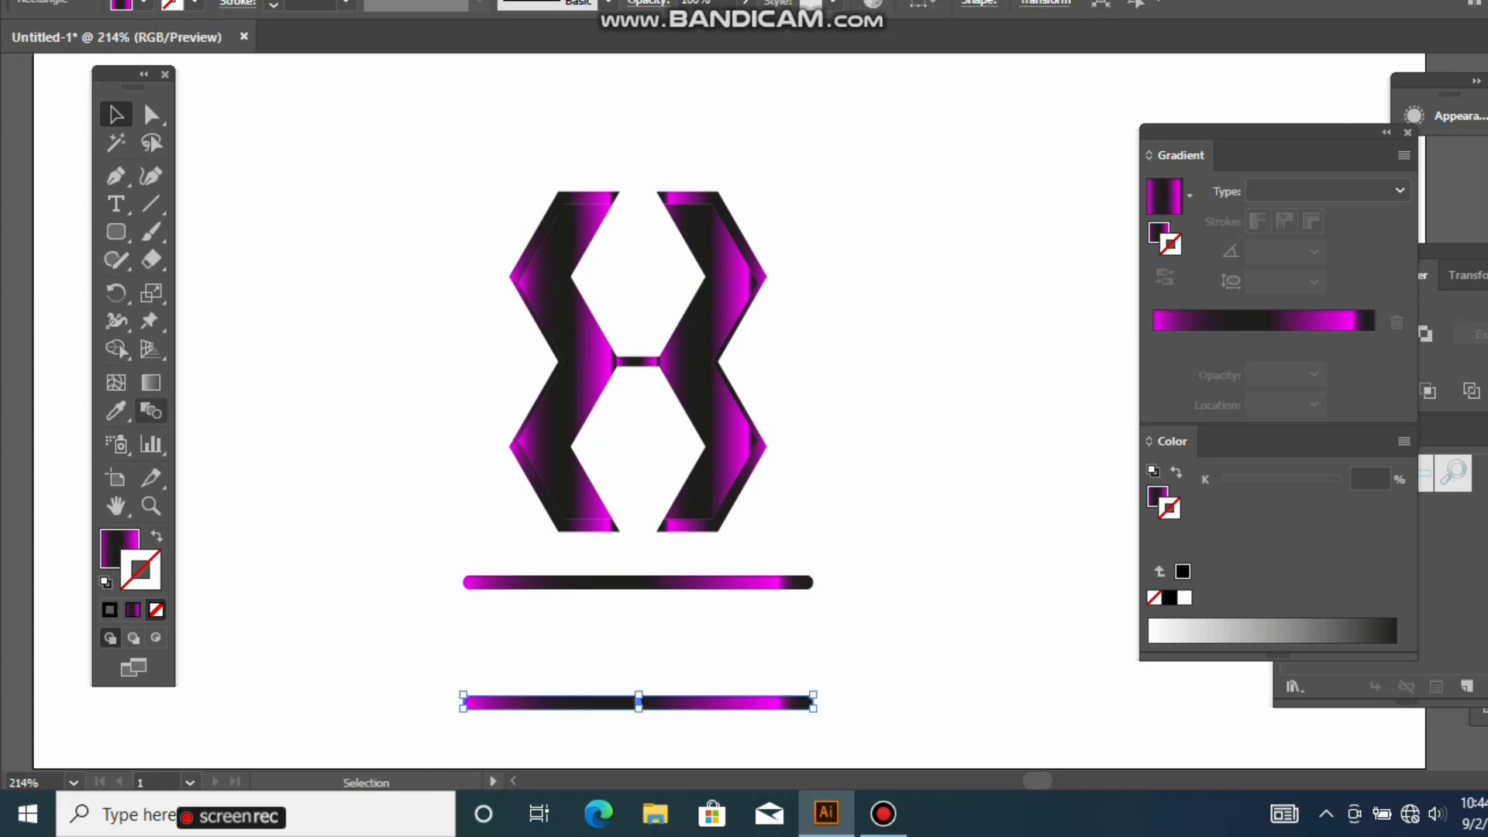
Step: Add the point text "creative logo" between the two bars
{"action": "left_click", "coordinate": [117, 204]}
{"action": "left_click", "coordinate": [537, 618]}
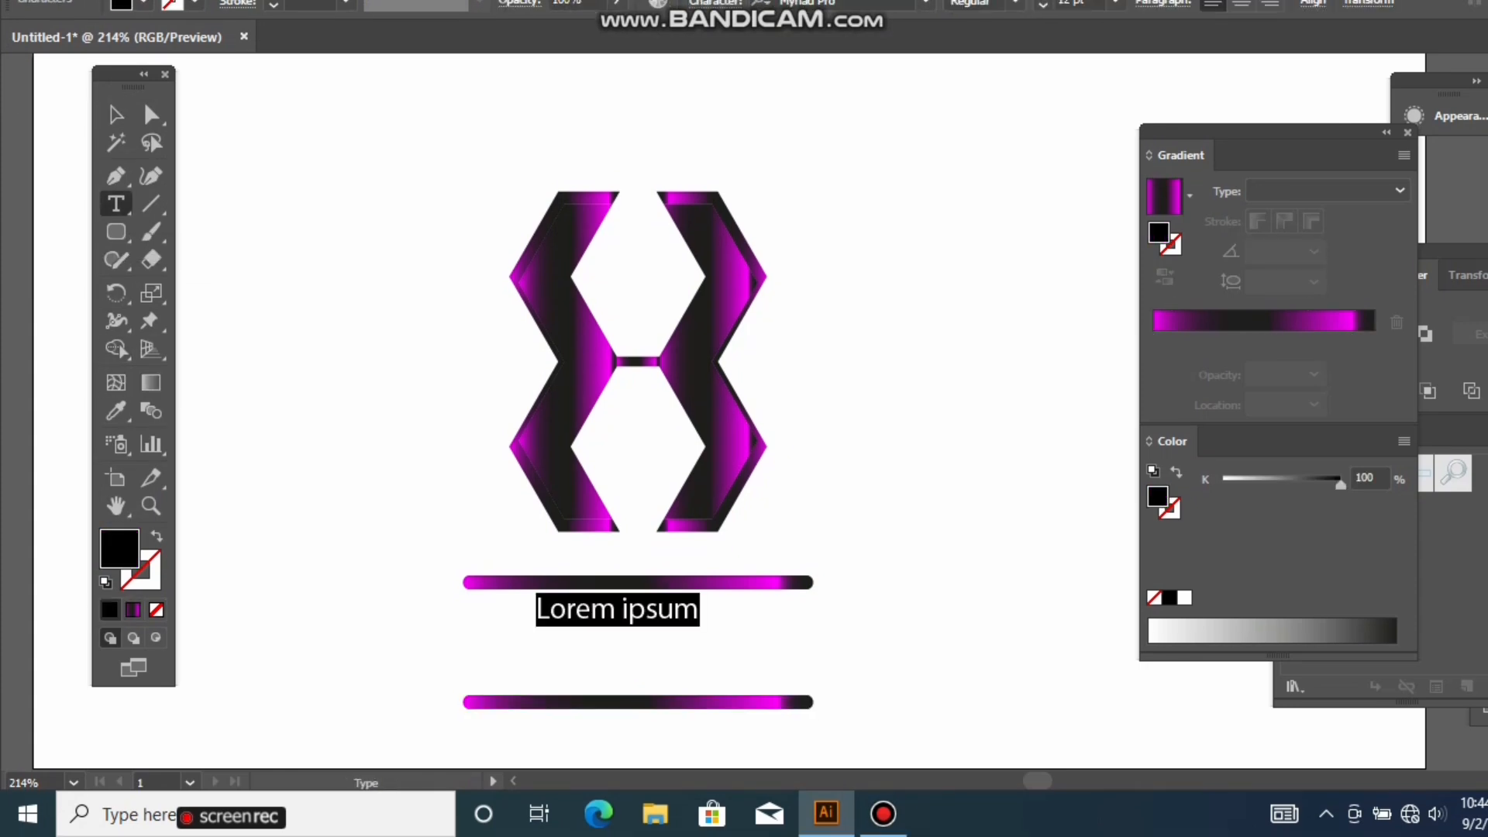
{"action": "type", "text": "Logo cfea"}
{"action": "key", "text": "BackSpace"}
{"action": "key", "text": "BackSpace"}
{"action": "key", "text": "BackSpace"}
{"action": "key", "text": "BackSpace"}
{"action": "key", "text": "BackSpace"}
{"action": "key", "text": "BackSpace"}
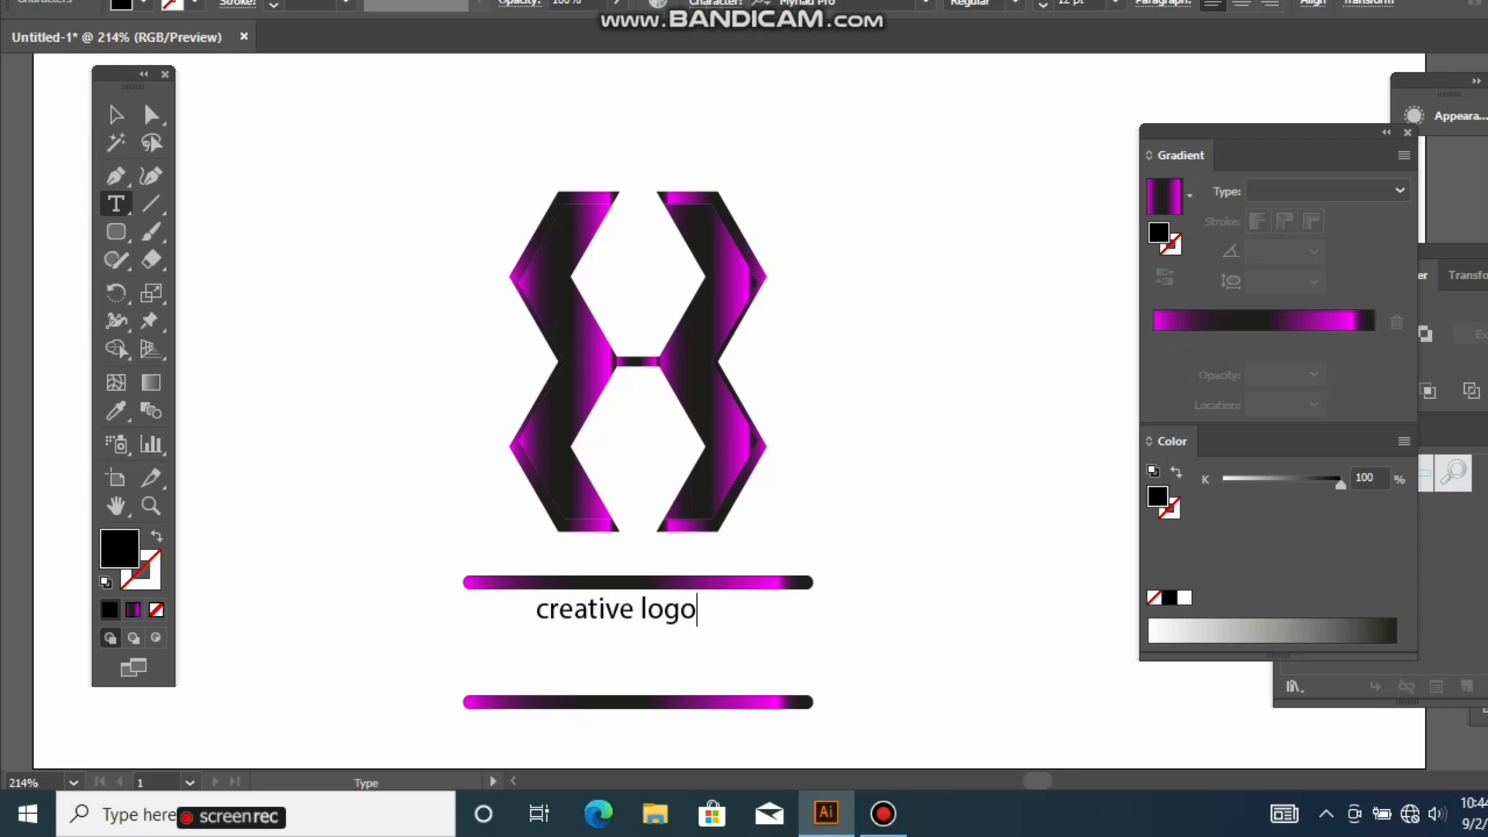
{"action": "key", "text": "Escape"}
Step: Scale the text to nearly the width of the bars and move both bars so they closely frame it above and below
{"action": "left_click_drag", "start_coordinate": [637, 695], "coordinate": [732, 608]}
{"action": "left_click", "coordinate": [616, 610]}
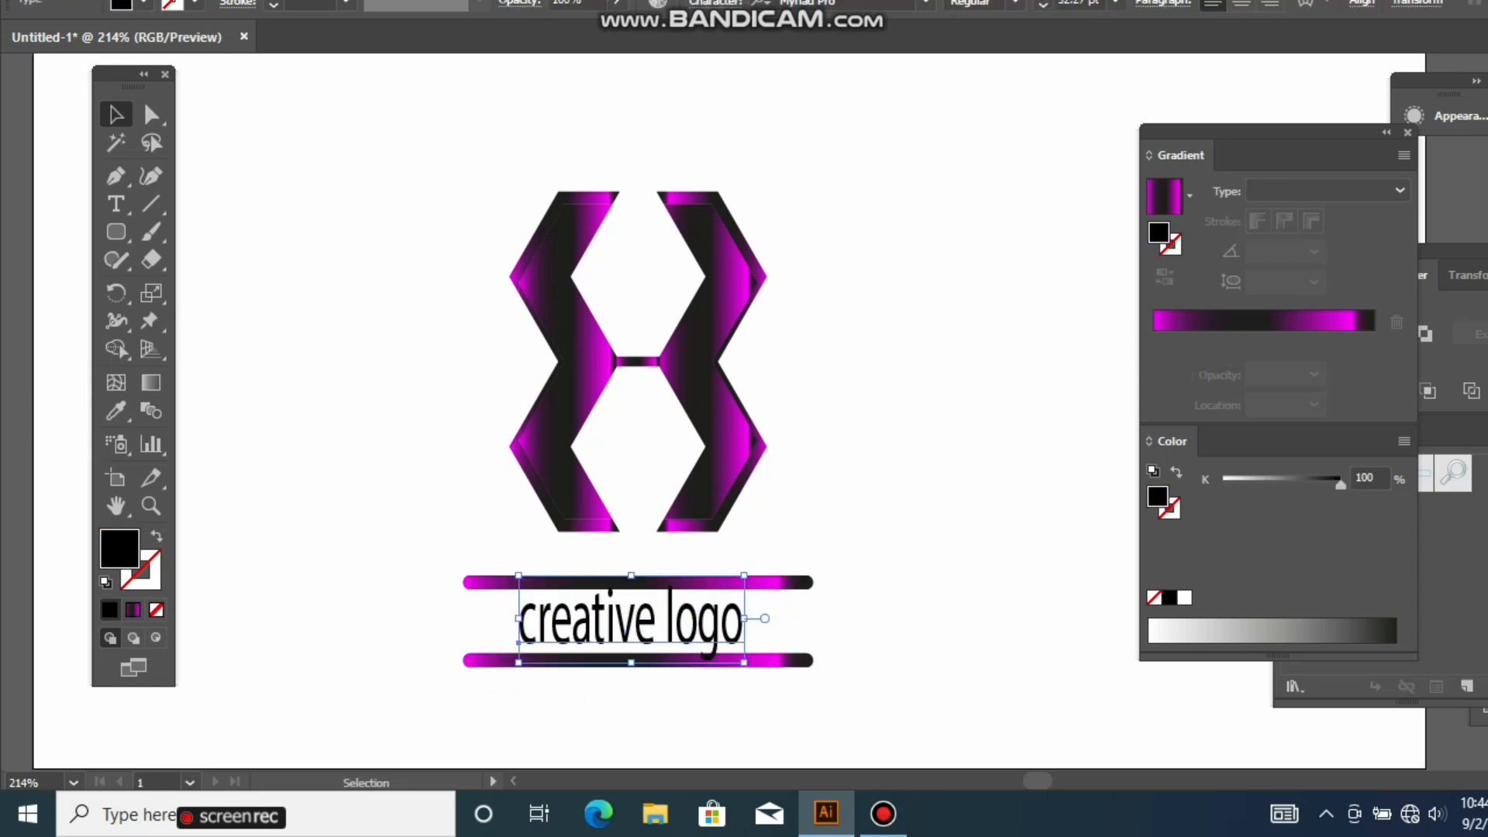
{"action": "left_click", "coordinate": [783, 585]}
{"action": "left_click_drag", "start_coordinate": [810, 583], "coordinate": [810, 568]}
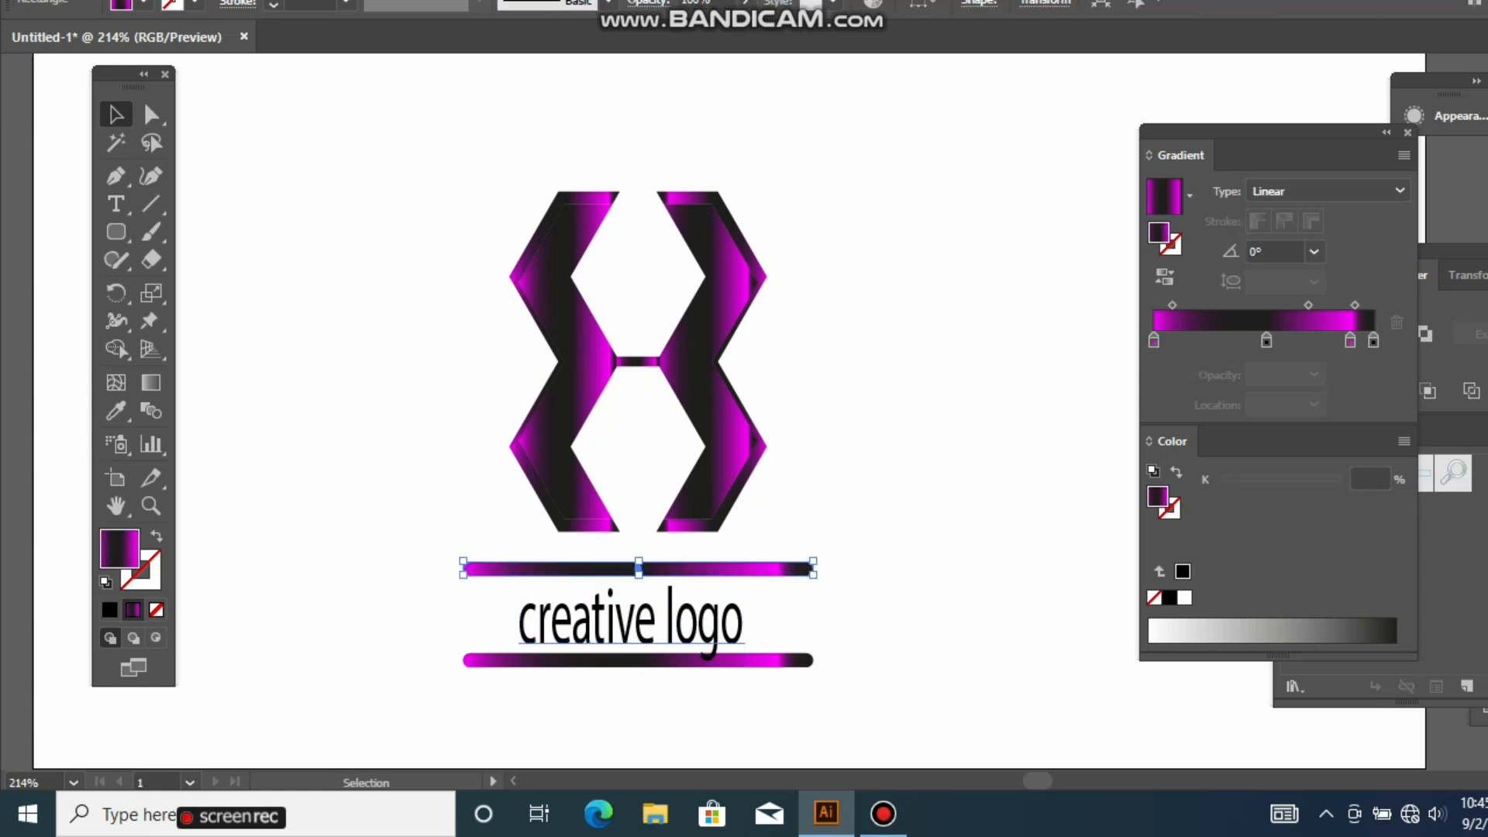
{"action": "left_click", "coordinate": [743, 649]}
{"action": "left_click_drag", "start_coordinate": [744, 663], "coordinate": [801, 653]}
Step: Convert the text to outlines and apply the logo's magenta-and-black gradient to it with the Eyedropper
{"action": "right_click", "coordinate": [727, 620]}
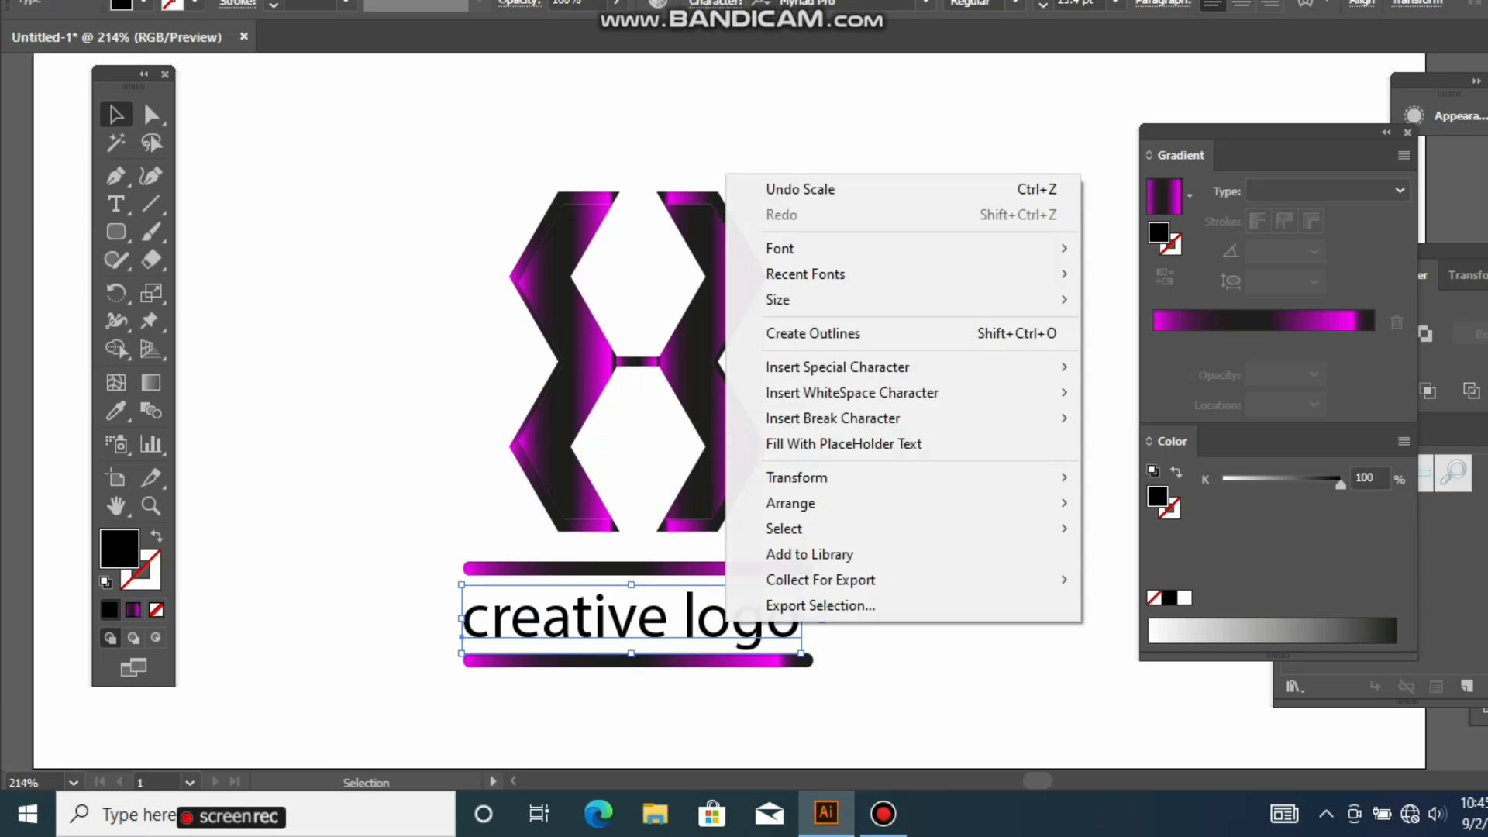
{"action": "left_click", "coordinate": [813, 333]}
{"action": "left_click", "coordinate": [116, 411]}
{"action": "left_click", "coordinate": [566, 411]}
Step: Nudge the outlined text slightly up and to the right so it sits centred between the bars, and deselect it
{"action": "left_click", "coordinate": [116, 170]}
{"action": "left_click", "coordinate": [295, 419]}
{"action": "left_click", "coordinate": [713, 691]}
{"action": "key", "text": "Up"}
{"action": "key", "text": "Up"}
{"action": "key", "text": "Right"}
{"action": "key", "text": "Right"}
{"action": "key", "text": "Right"}
{"action": "key", "text": "Right"}
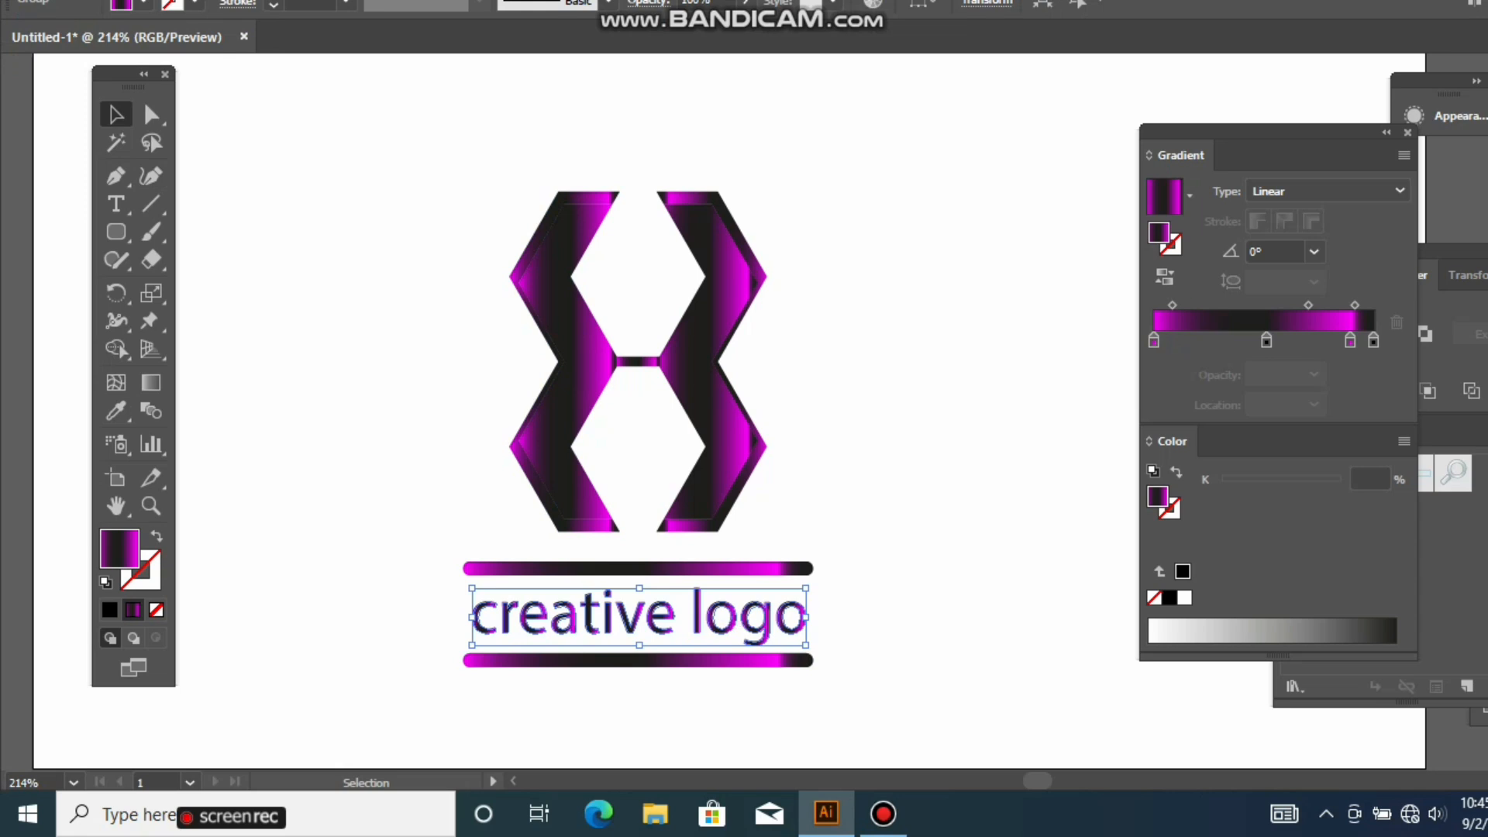
{"action": "key", "text": "ctrl+shift+a"}
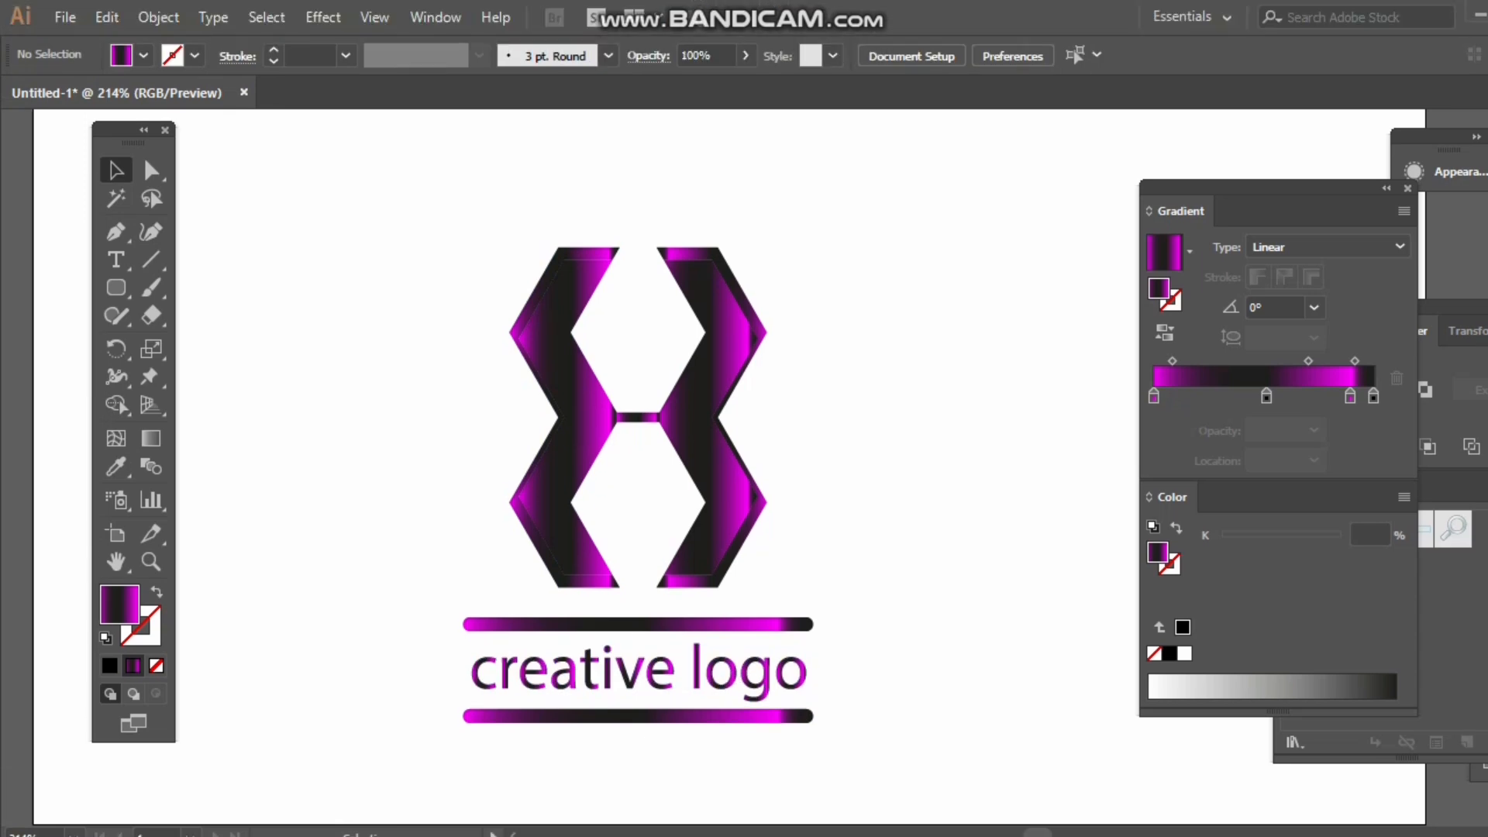